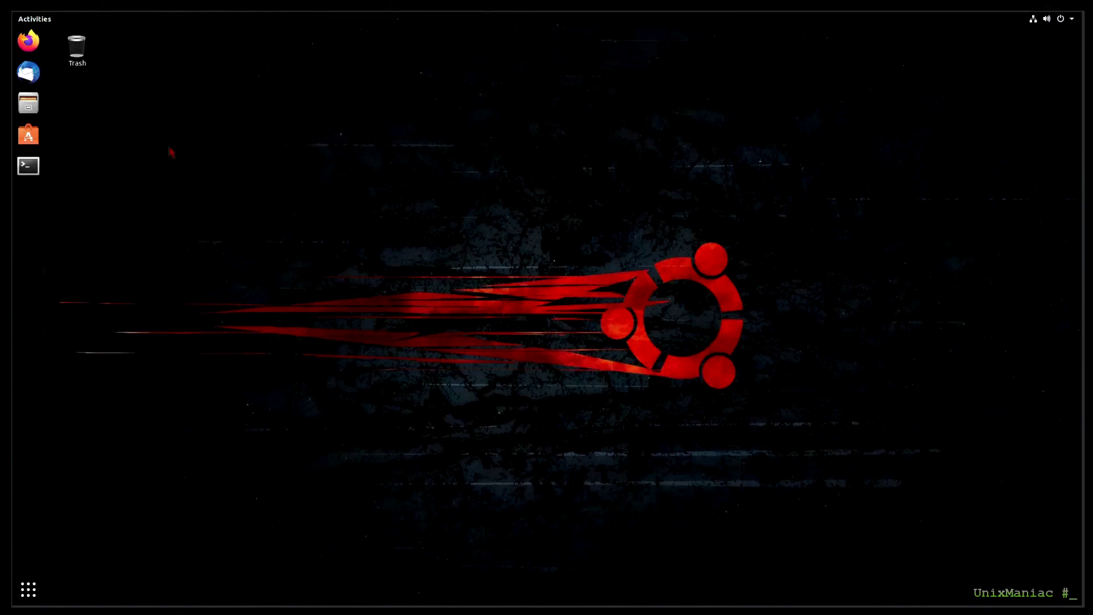
pyautogui.click(28, 41)
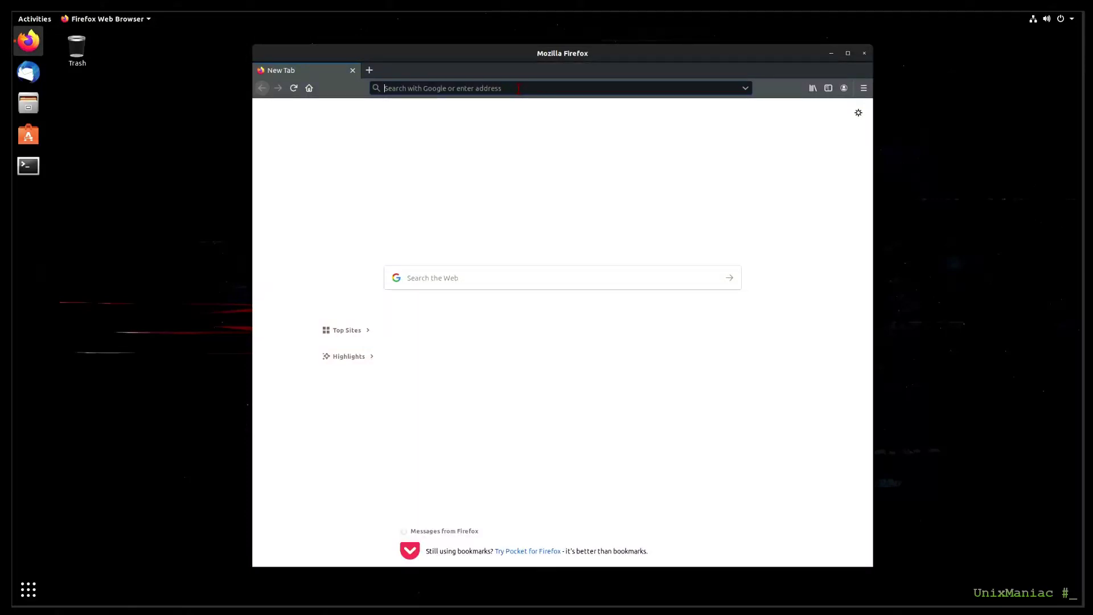
pyautogui.write('www.bitfinex.com/')
pyautogui.press('Return')
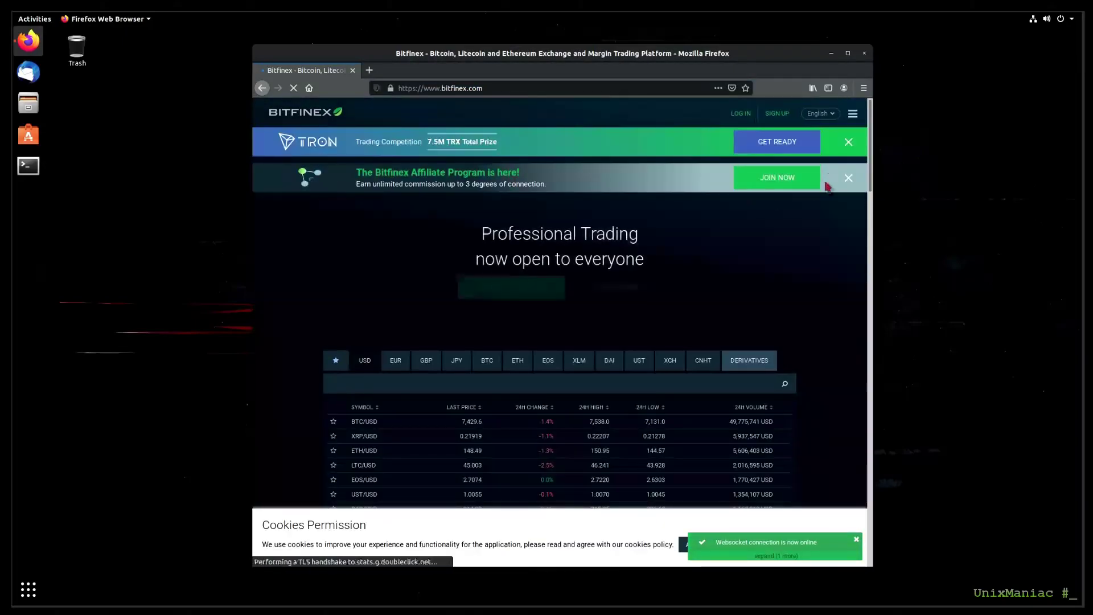
pyautogui.scroll(-5, 827, 186)
pyautogui.scroll(-5, 832, 230)
pyautogui.scroll(-5, 835, 244)
pyautogui.scroll(-5, 835, 249)
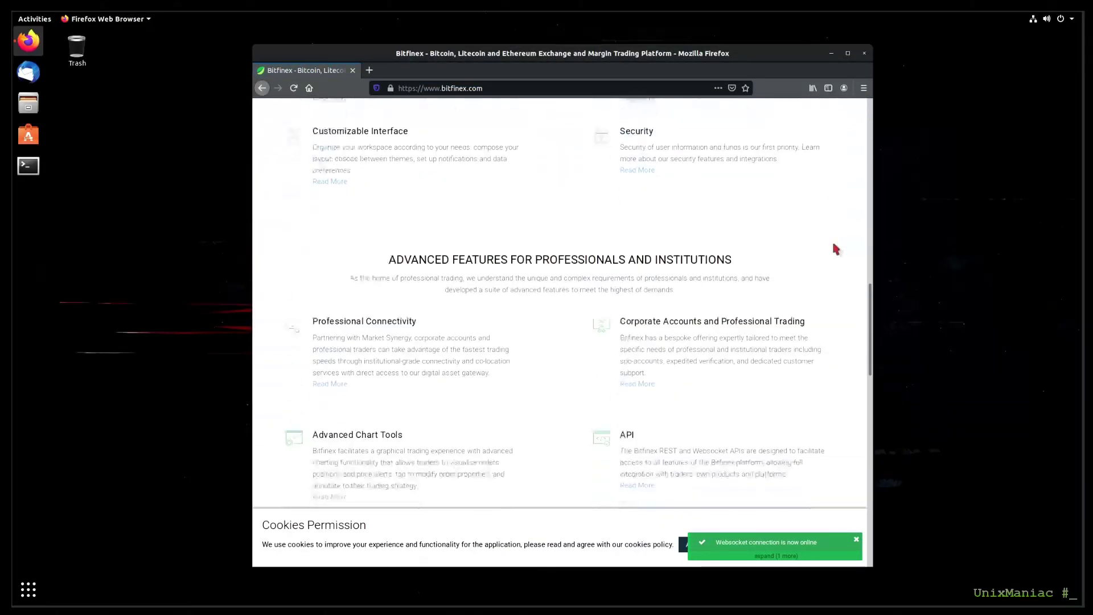
pyautogui.scroll(-5, 835, 248)
pyautogui.scroll(-5, 836, 248)
pyautogui.scroll(-5, 836, 247)
pyautogui.scroll(-3, 837, 246)
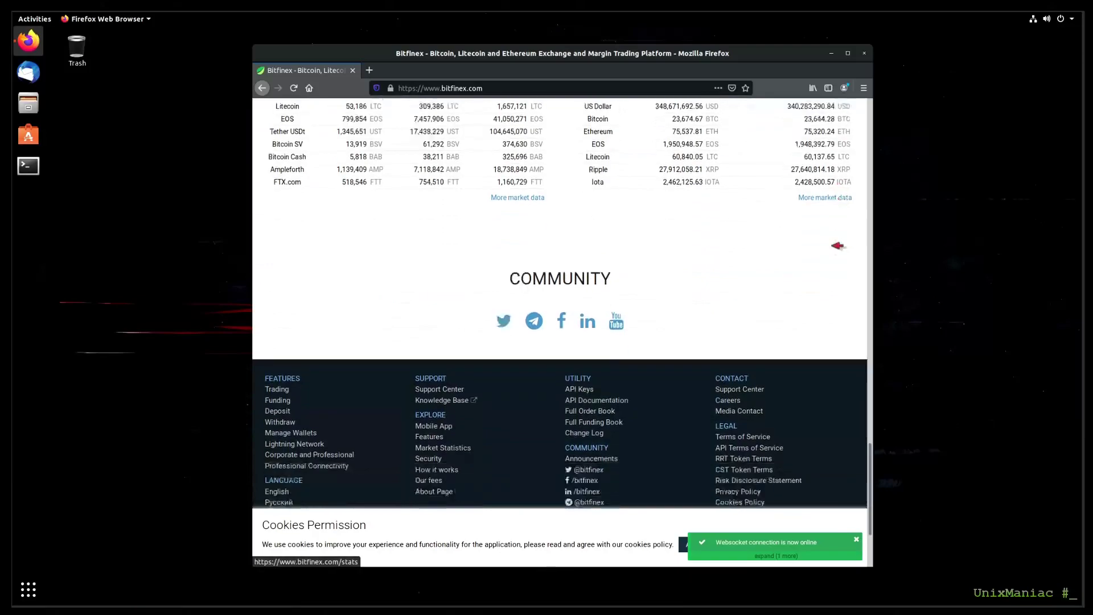
pyautogui.scroll(-3, 837, 246)
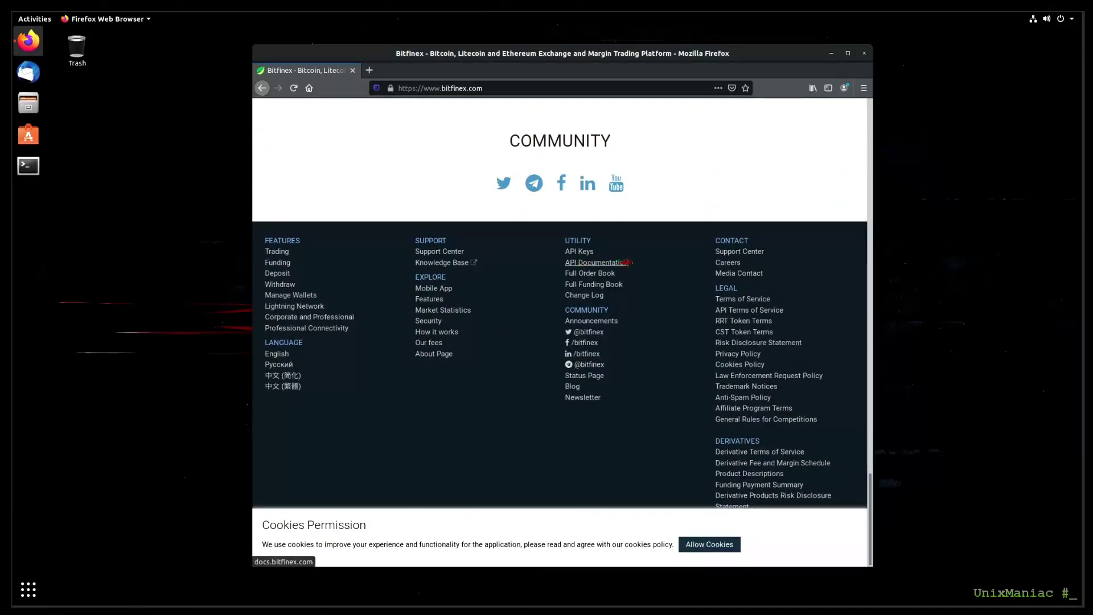
pyautogui.click(628, 264)
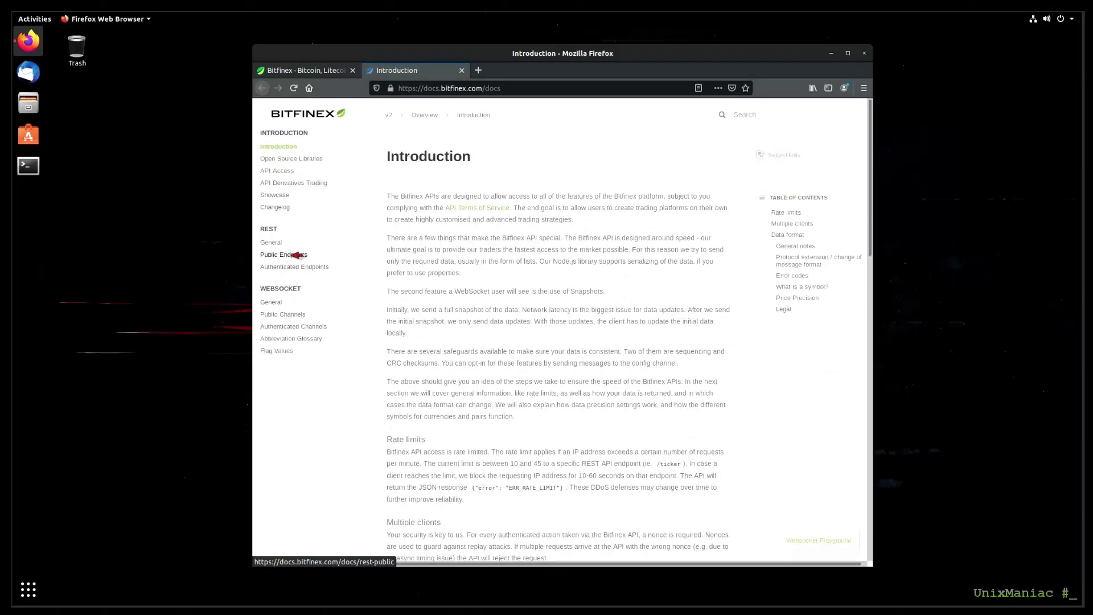
# Copy the tBTCUSD curl command from the Public Endpoints Ticker reference.
pyautogui.click(296, 255)
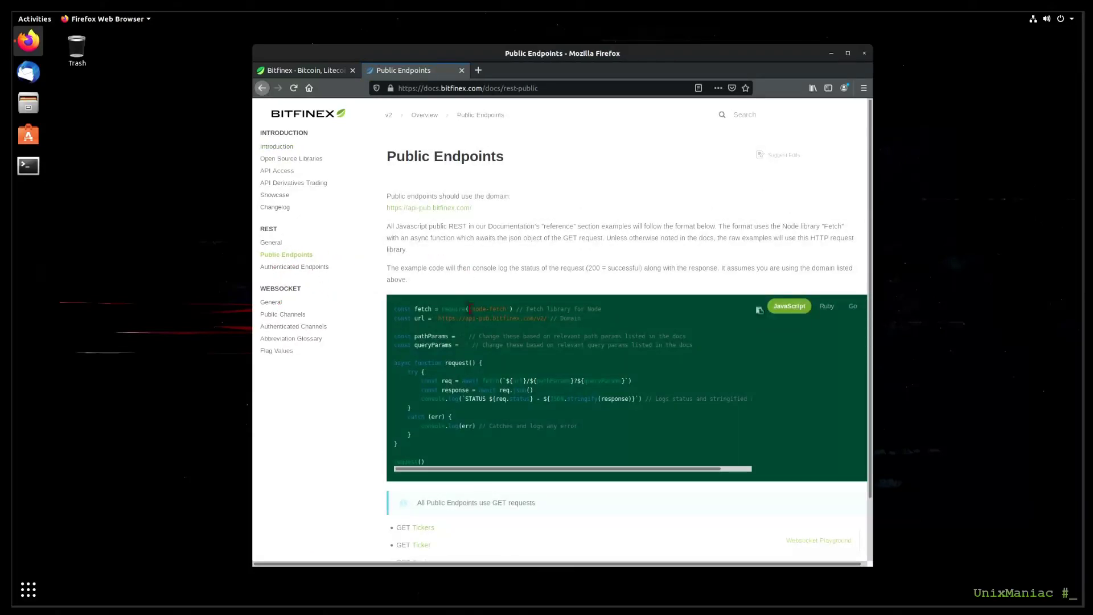
pyautogui.scroll(-1, 488, 335)
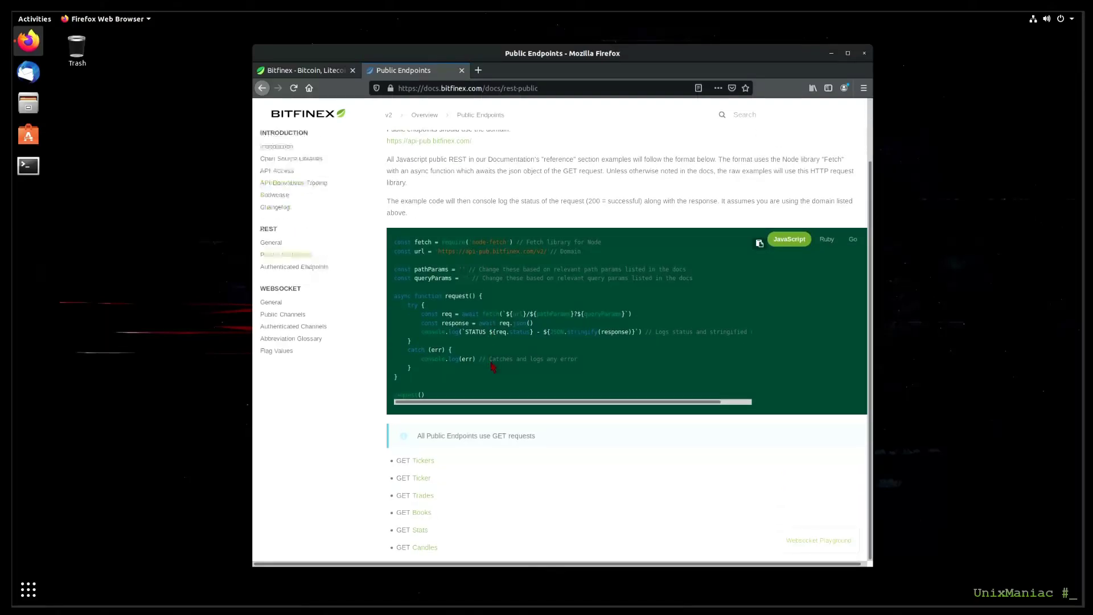
pyautogui.click(427, 477)
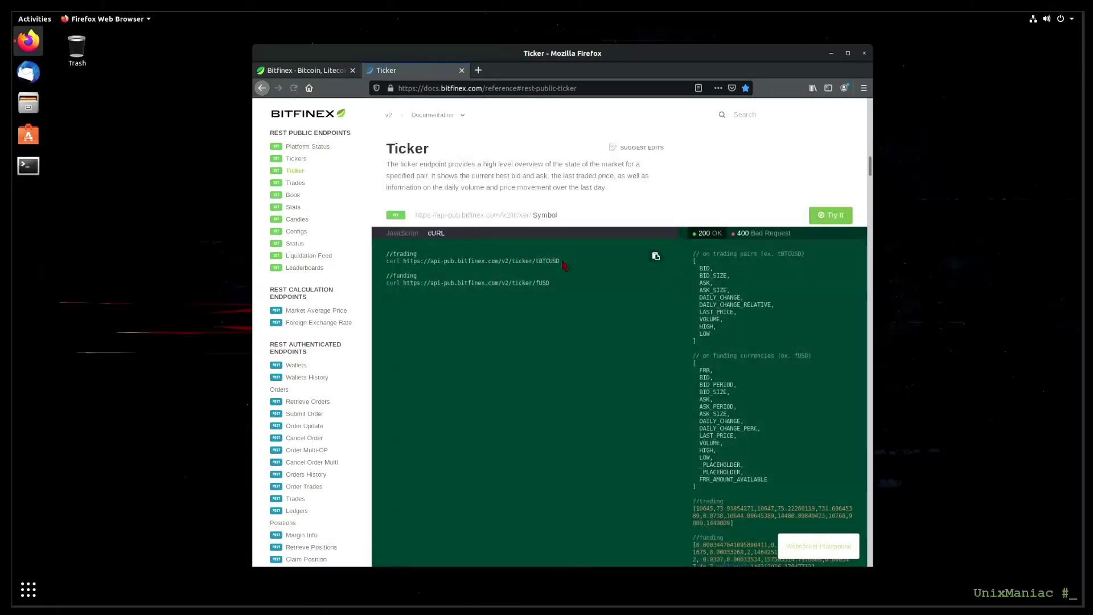
pyautogui.moveTo(565, 261); pyautogui.dragTo(390, 260)
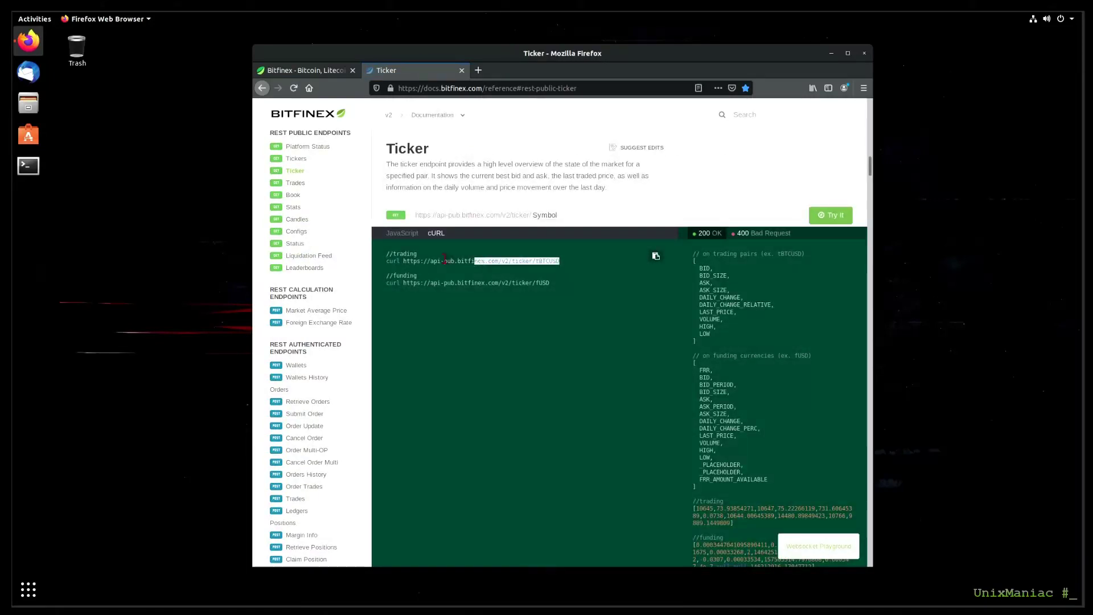
pyautogui.rightClick(400, 262)
pyautogui.click(422, 273)
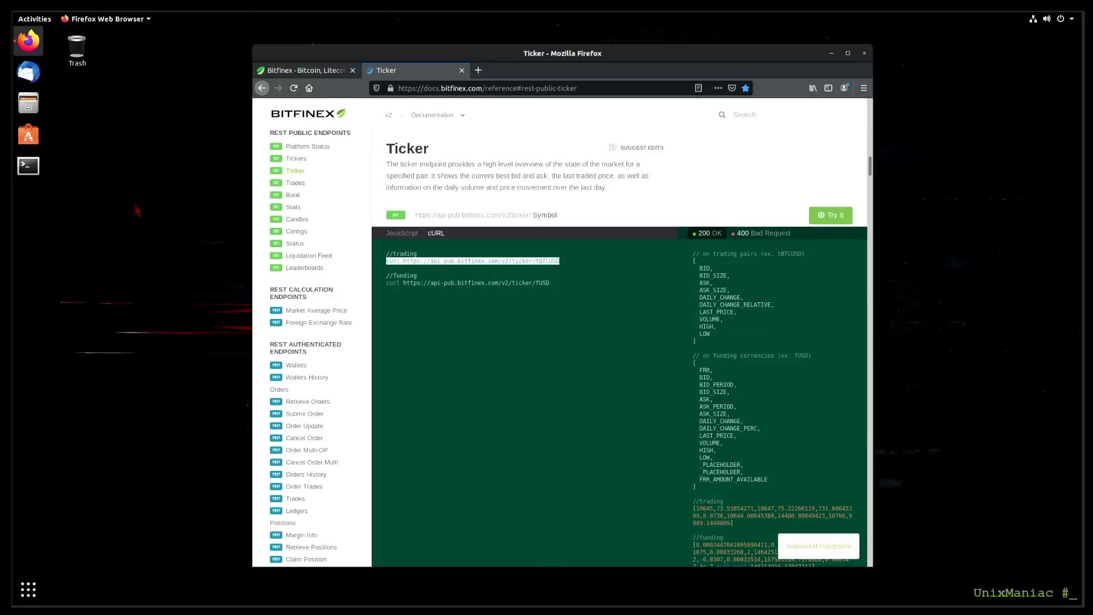
# Open a terminal with enlarged text and install curl, tmux and toilet using sudo apt.
pyautogui.click(28, 165)
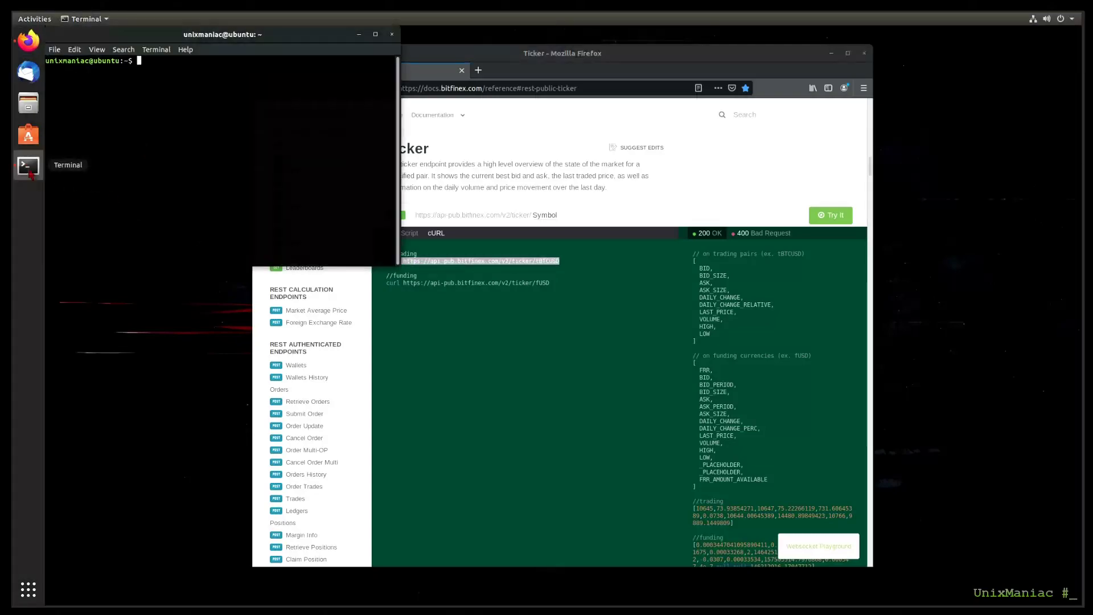
pyautogui.moveTo(267, 37); pyautogui.dragTo(415, 94)
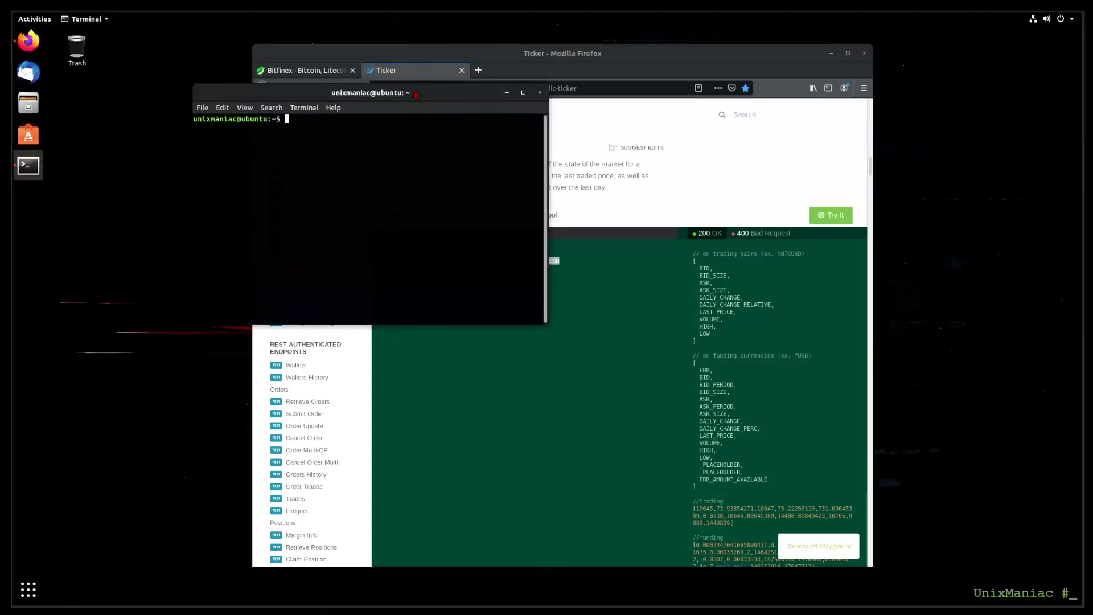
pyautogui.hotkey('ctrl', '+')
pyautogui.hotkey('ctrl', '+')
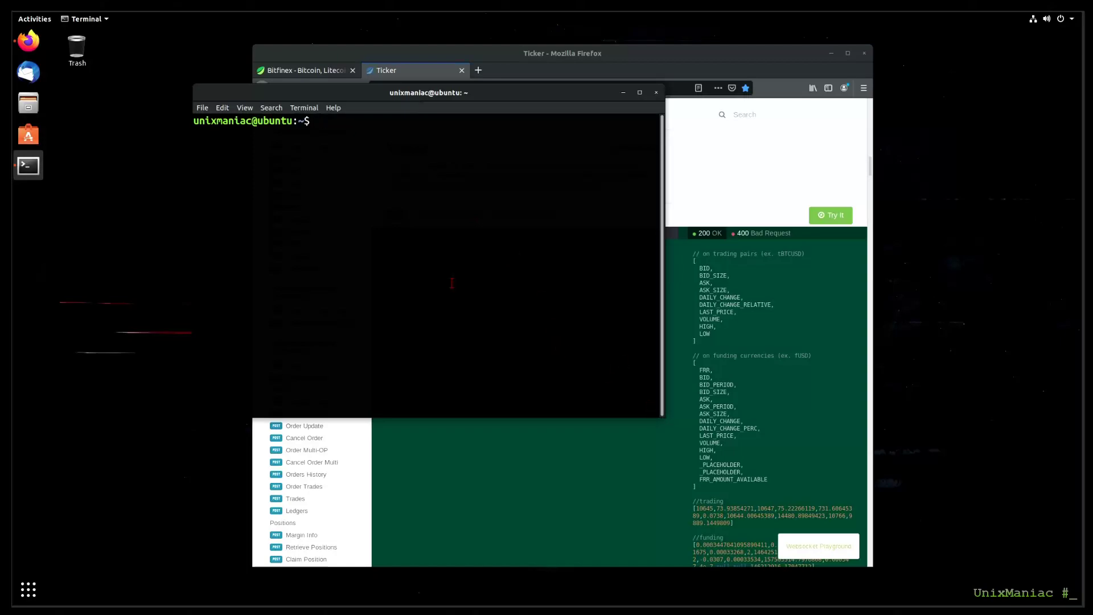
pyautogui.write('sudo')
pyautogui.write(' apt install')
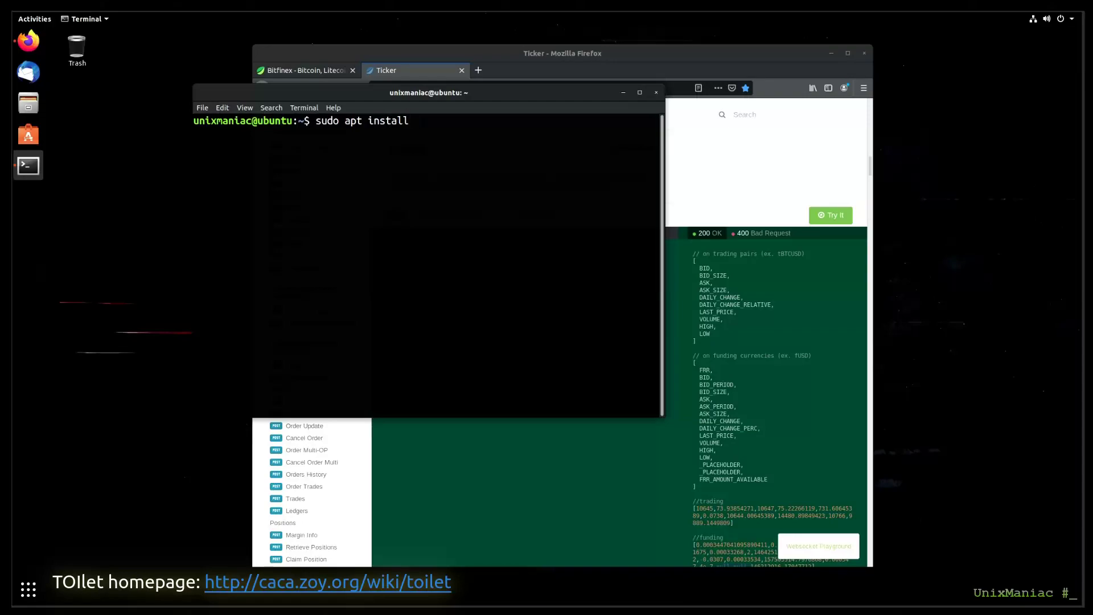
pyautogui.write(' curl tmux to')
pyautogui.write('ilet')
pyautogui.press('Return')
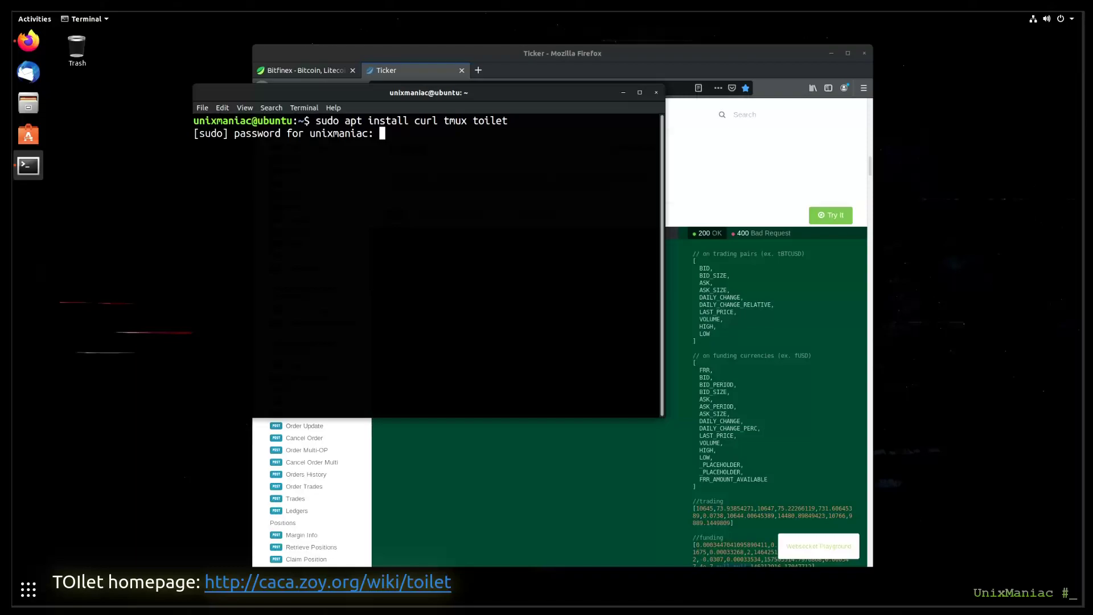
pyautogui.press('Return')
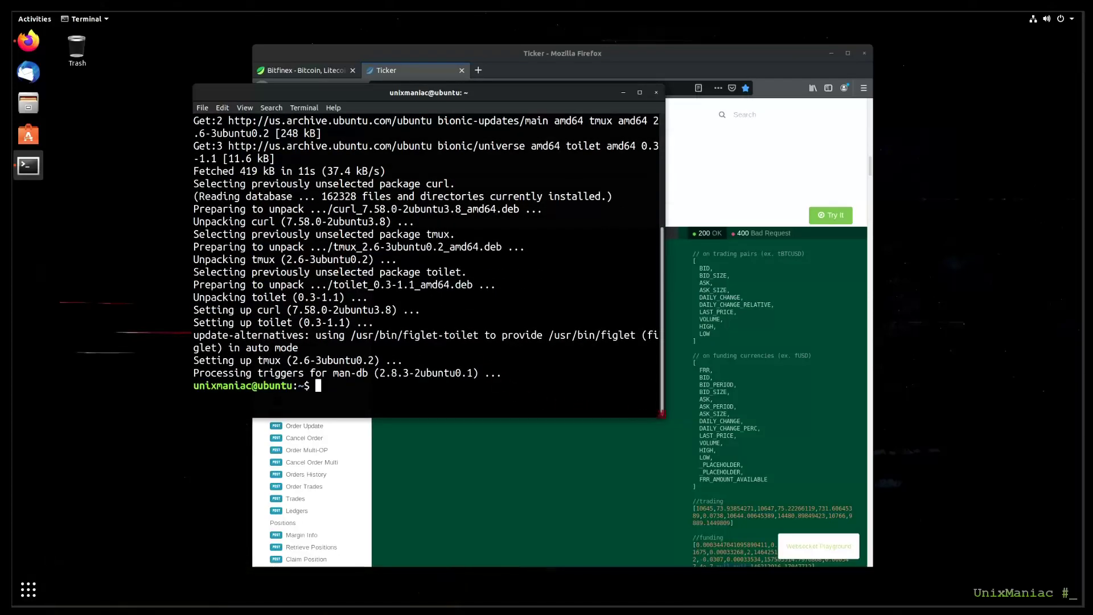
# Paste and run the copied tBTCUSD curl command in a larger terminal, then raise the Ticker docs.
pyautogui.moveTo(659, 414); pyautogui.dragTo(990, 445)
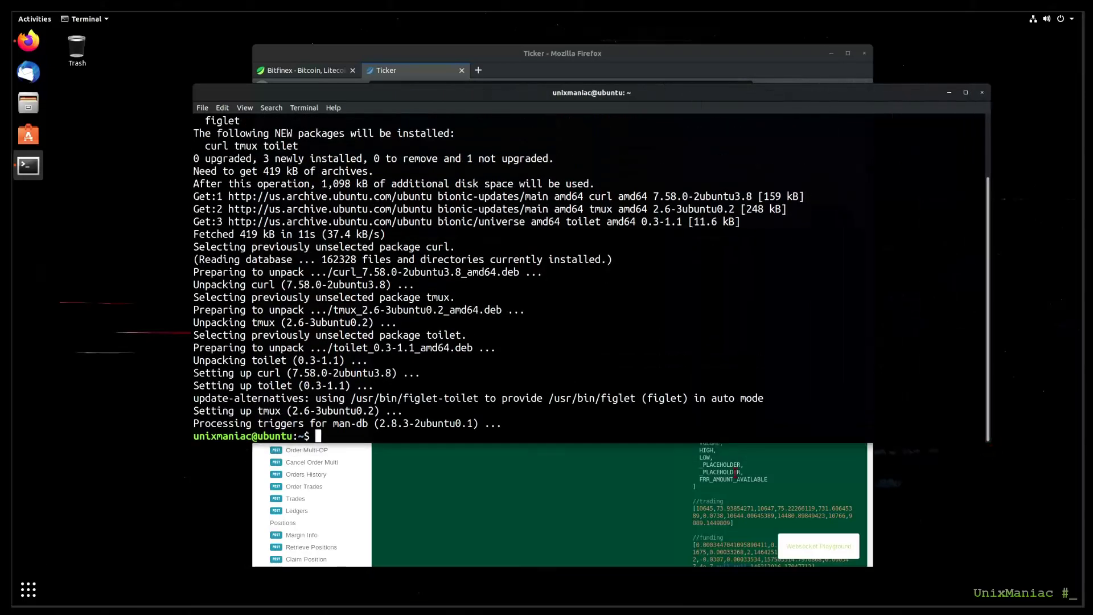
pyautogui.rightClick(535, 435)
pyautogui.click(555, 466)
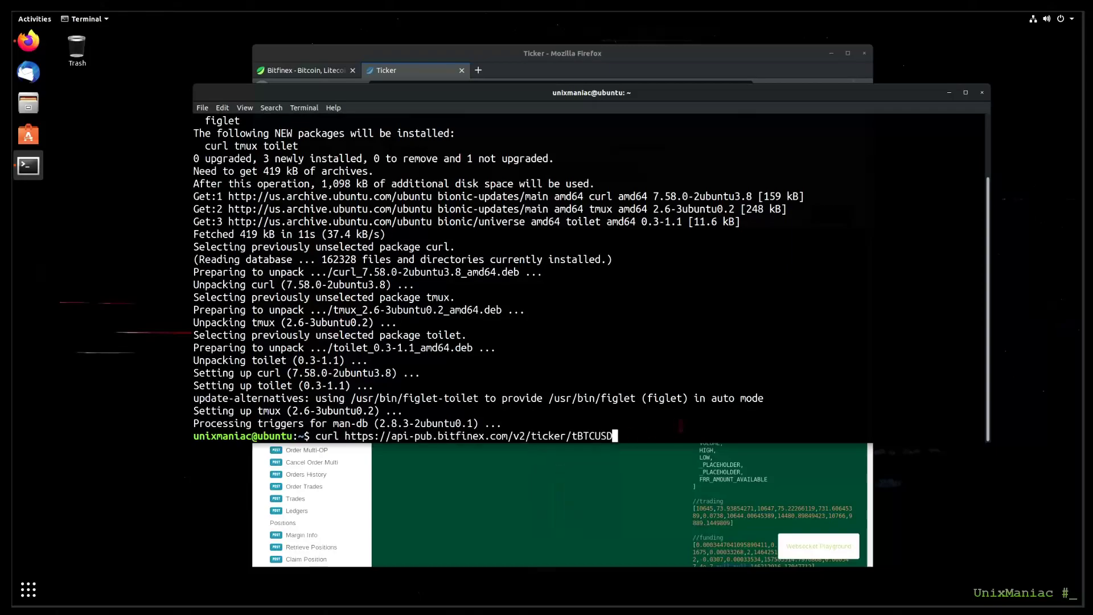
pyautogui.press('Return')
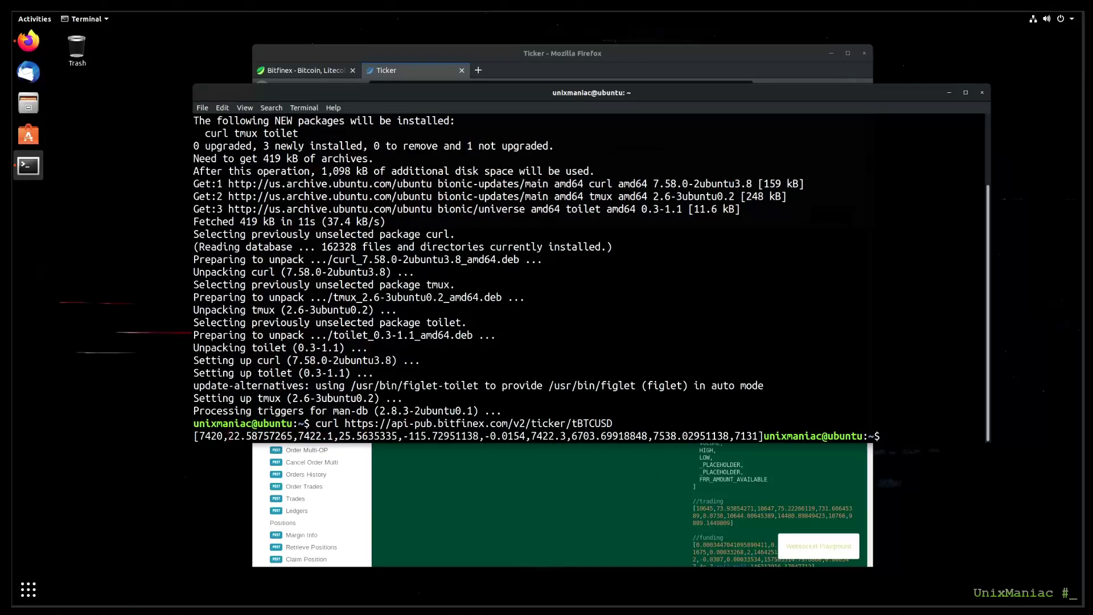
pyautogui.click(549, 491)
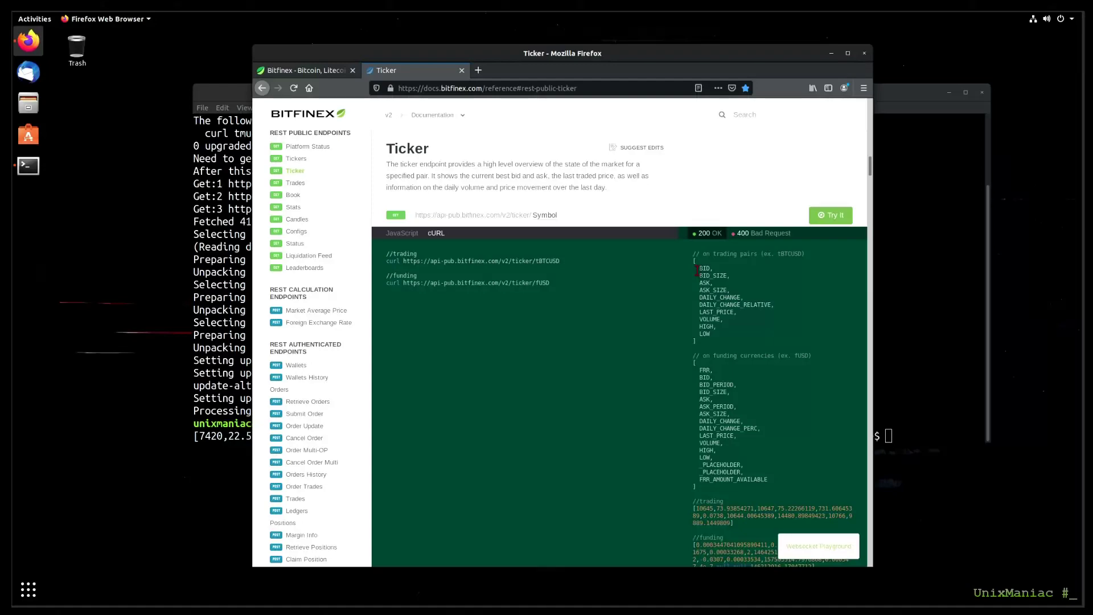
# Find the LAST_PRICE and HIGH field descriptions in the Ticker docs.
pyautogui.moveTo(700, 309); pyautogui.dragTo(751, 317)
pyautogui.doubleClick(705, 327)
pyautogui.doubleClick(709, 312)
pyautogui.hotkey('alt', 'Tab')
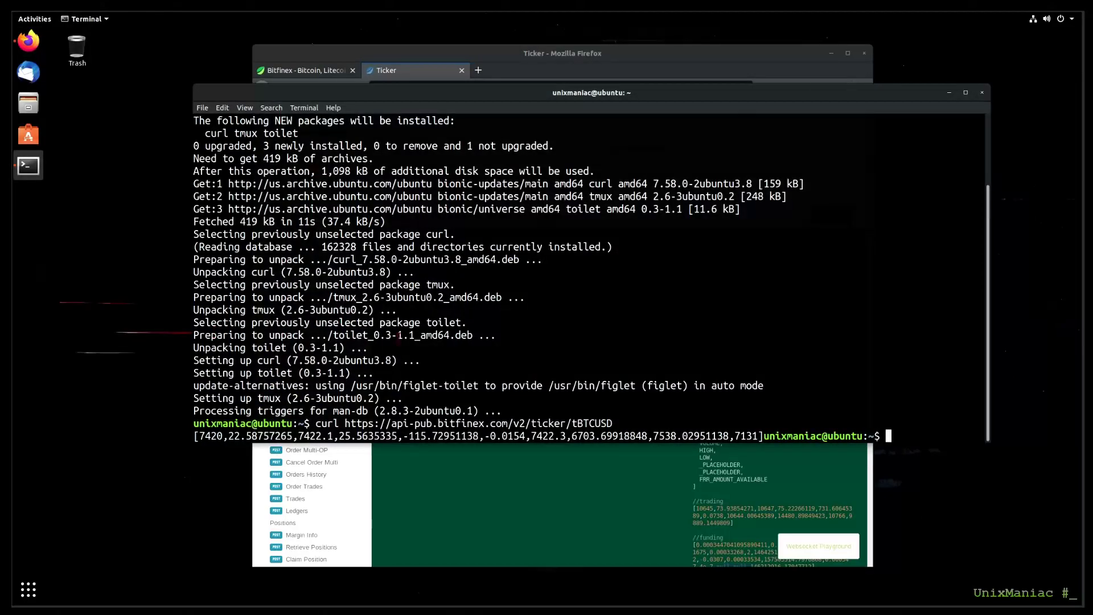
# Highlight the low, high, volume and last price 7422.3 values, then add empty prompts.
pyautogui.doubleClick(720, 435)
pyautogui.click(720, 436)
pyautogui.doubleClick(736, 436)
pyautogui.moveTo(654, 436); pyautogui.dragTo(727, 436)
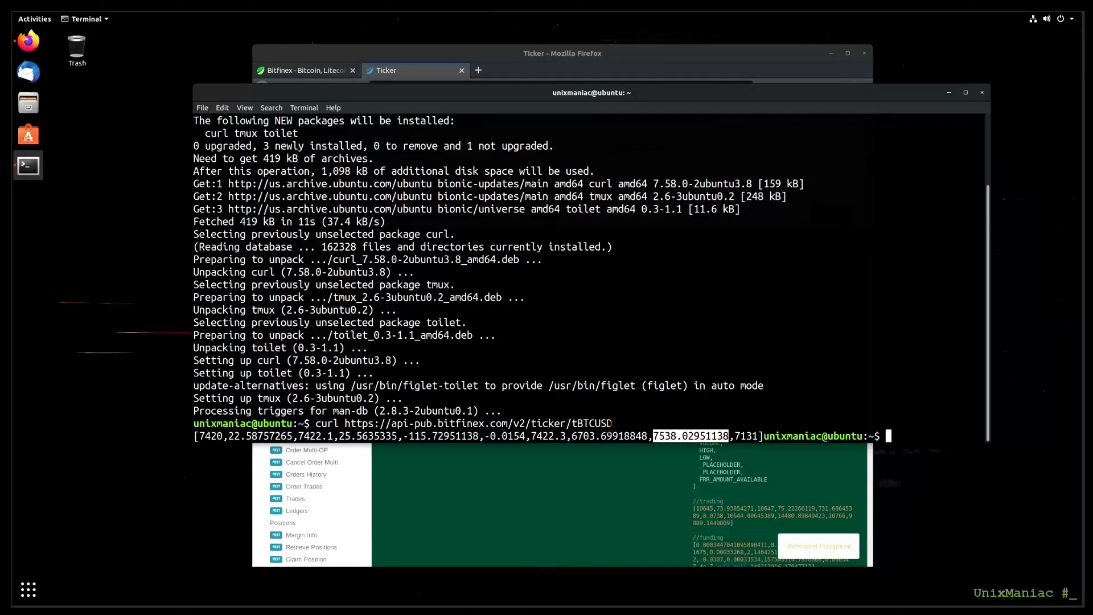
pyautogui.moveTo(571, 436); pyautogui.dragTo(647, 436)
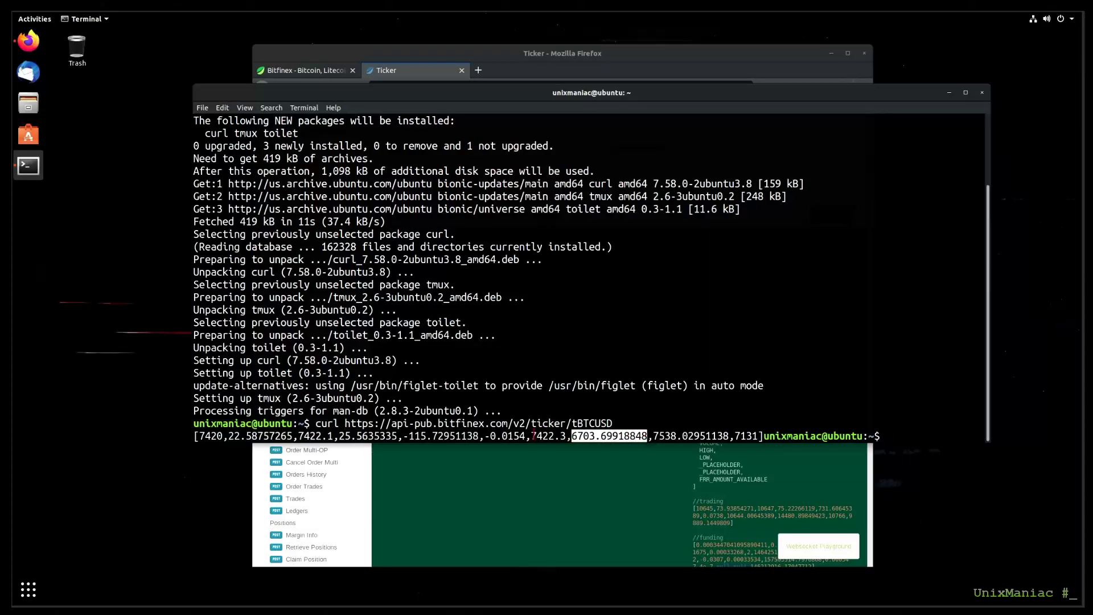
pyautogui.moveTo(534, 435); pyautogui.dragTo(565, 436)
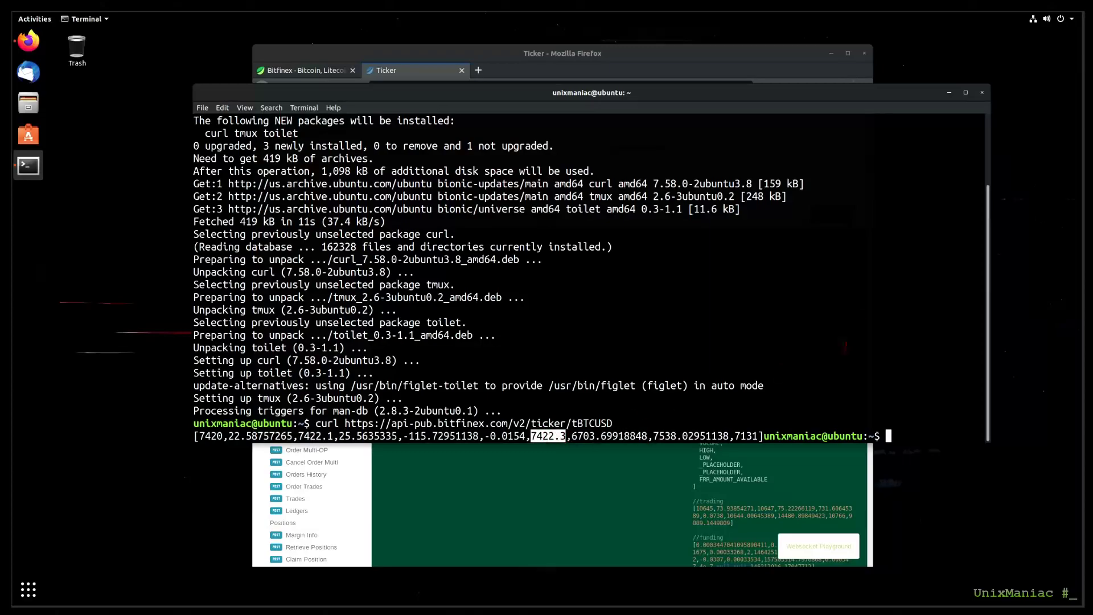
pyautogui.press('Return')
pyautogui.press('Return')
pyautogui.press('Return')
pyautogui.press('Return')
pyautogui.press('Return')
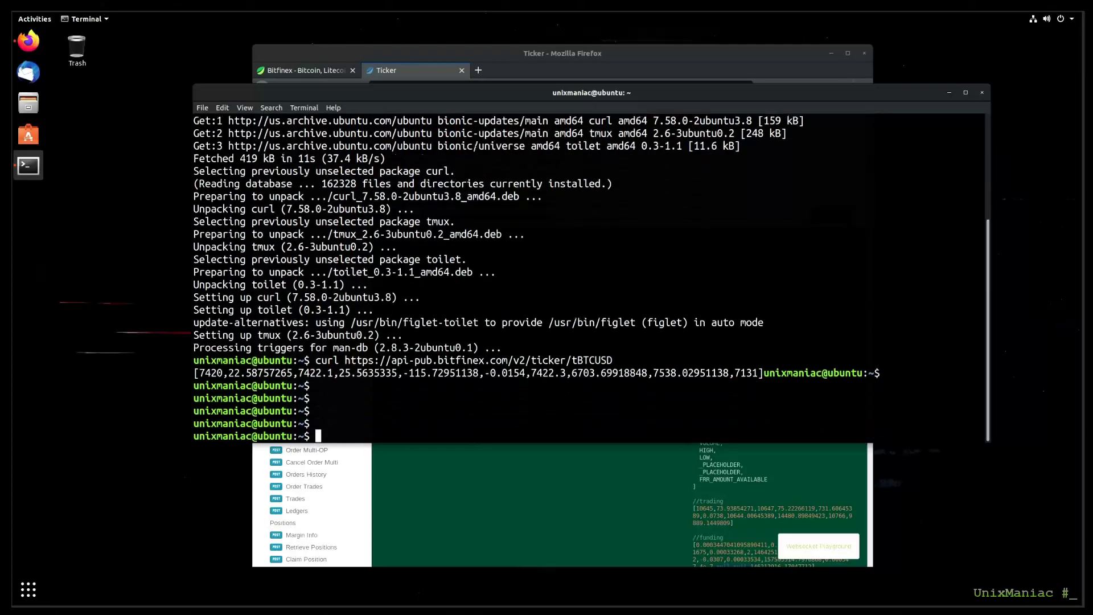
# Check the DAILY_CHANGE_RELATIVE and LAST_PRICE field positions in the Ticker docs.
pyautogui.press('Up')
pyautogui.write('|')
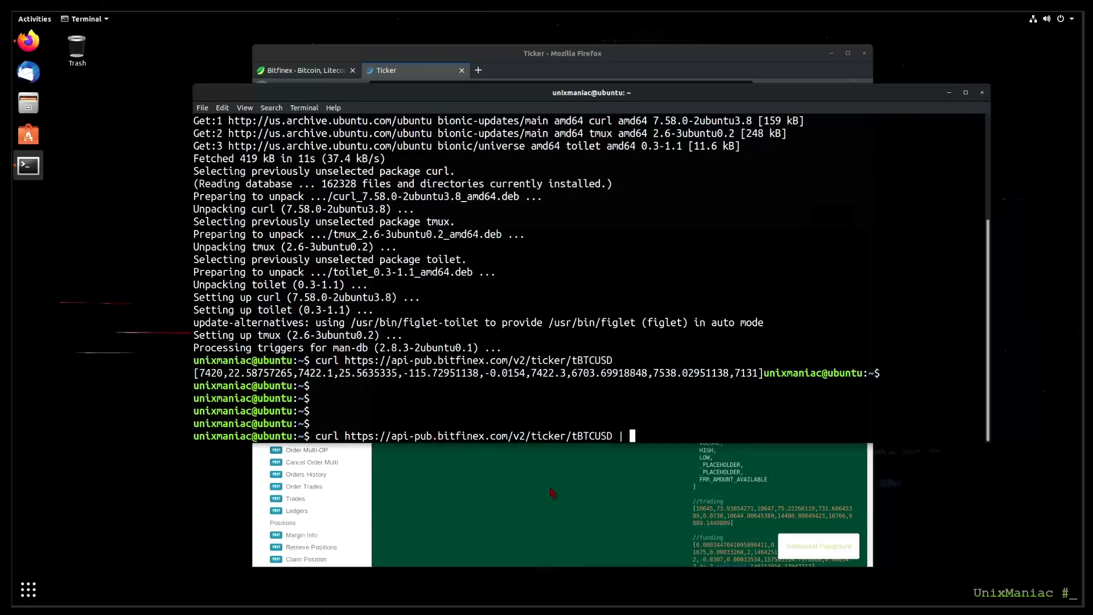
pyautogui.click(588, 483)
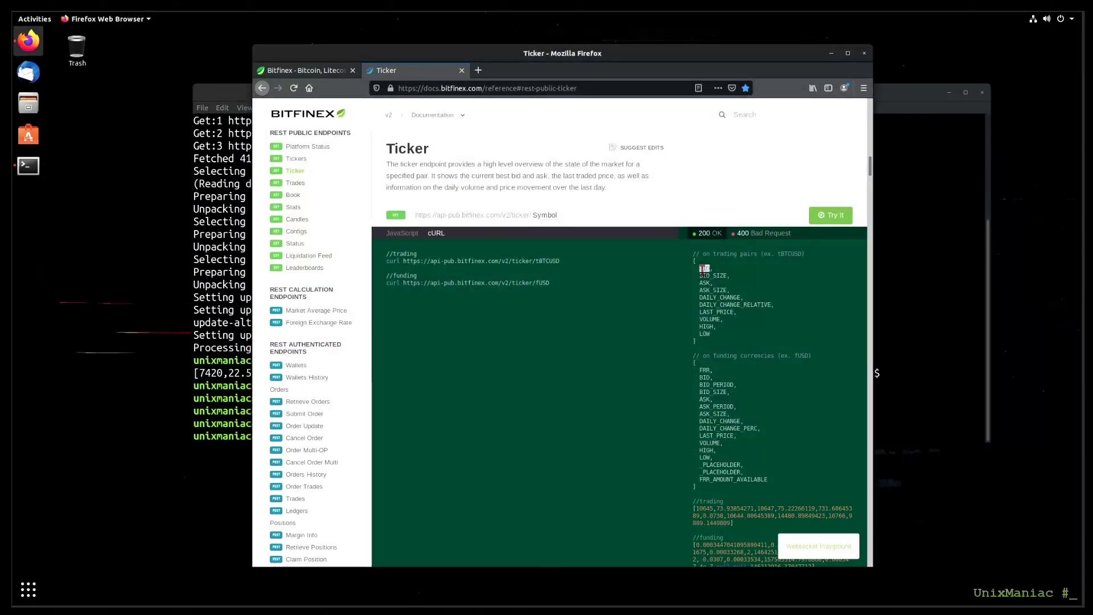
pyautogui.doubleClick(704, 304)
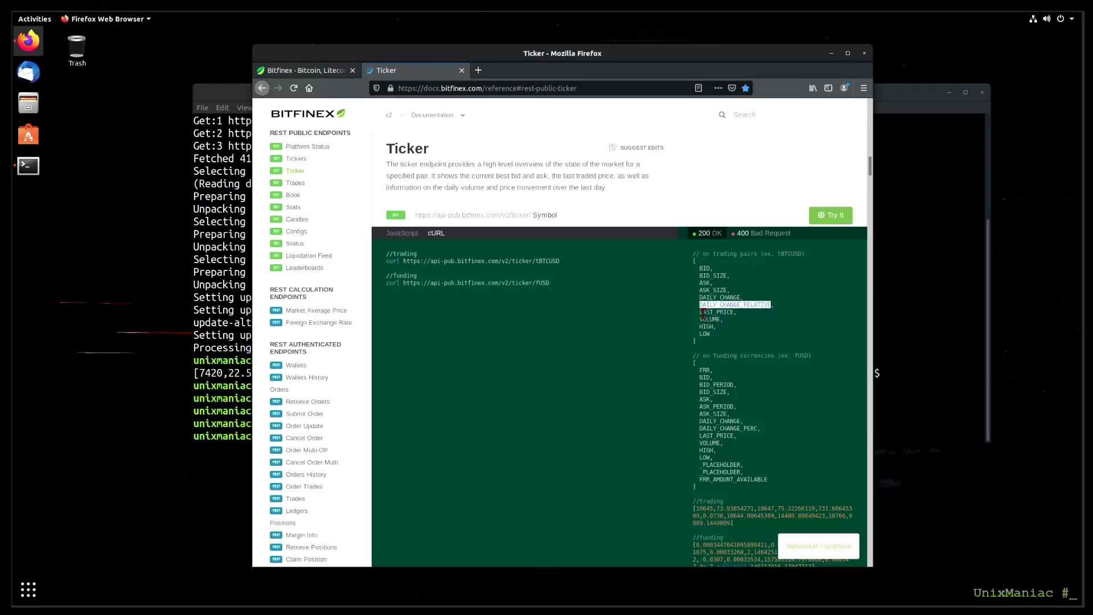
pyautogui.doubleClick(703, 313)
pyautogui.click(935, 308)
# Run the curl request piped through awk -F"," '{print $7}', printing 7418.4.
pyautogui.press('Up')
pyautogui.write('| ')
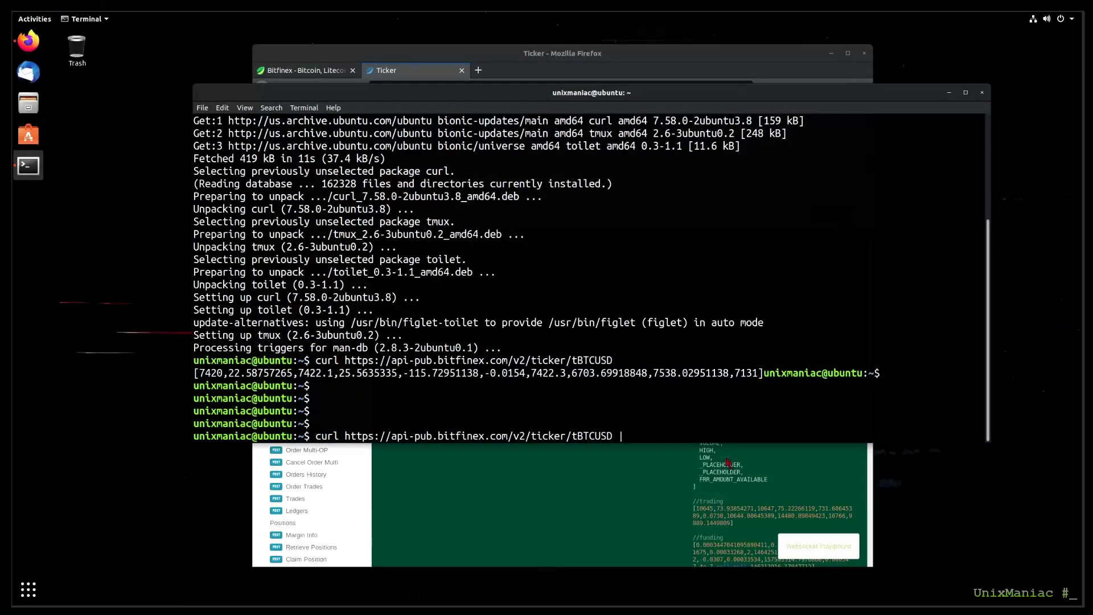
pyautogui.write('awk ')
pyautogui.write('0')
pyautogui.write('F",')
pyautogui.write('" ')
pyautogui.write("'")
pyautogui.write('{print $7')
pyautogui.write("}'")
pyautogui.press('Return')
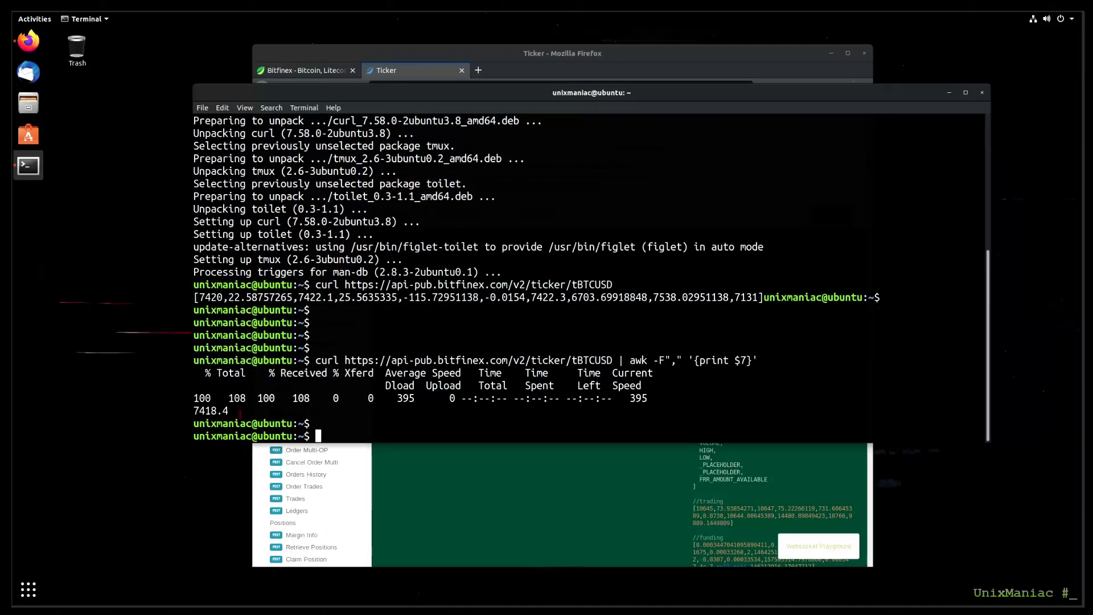
pyautogui.moveTo(231, 411); pyautogui.dragTo(193, 411)
pyautogui.write('curl https://api-pub.bitfinex.com/v2/ticker/tBTCUSD')
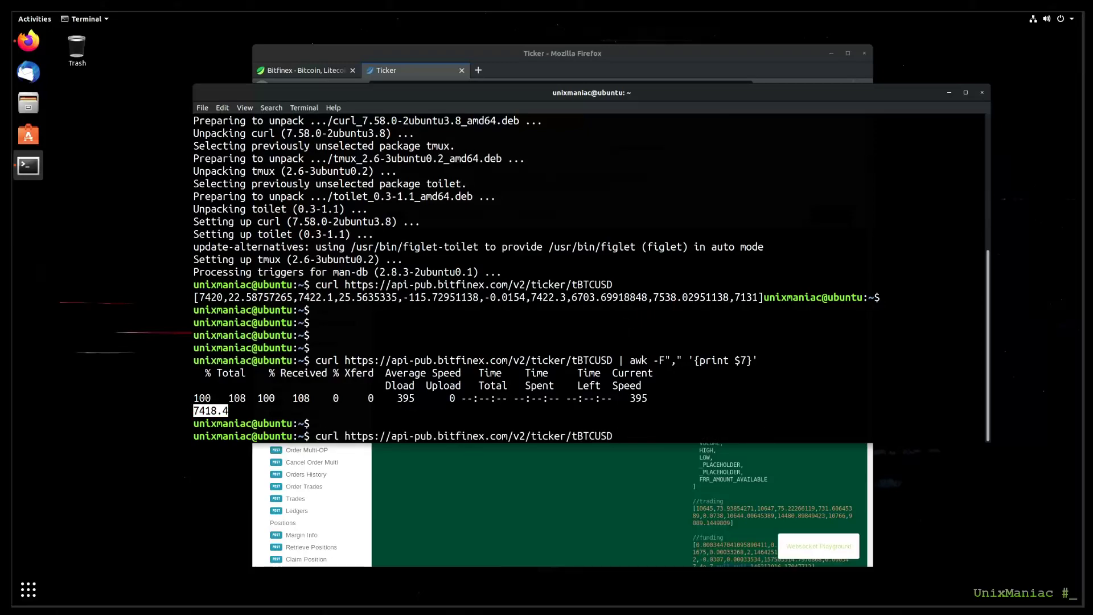
# Rerun the plain tBTCUSD curl request and locate 7418.4 in the returned array.
pyautogui.press('Return')
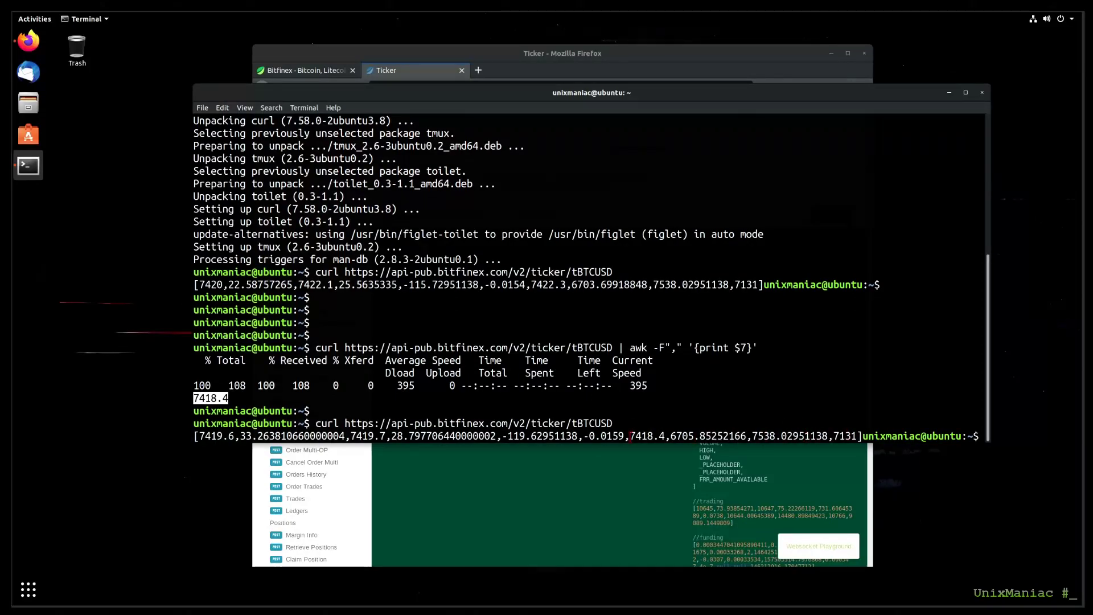
pyautogui.moveTo(629, 436); pyautogui.dragTo(668, 436)
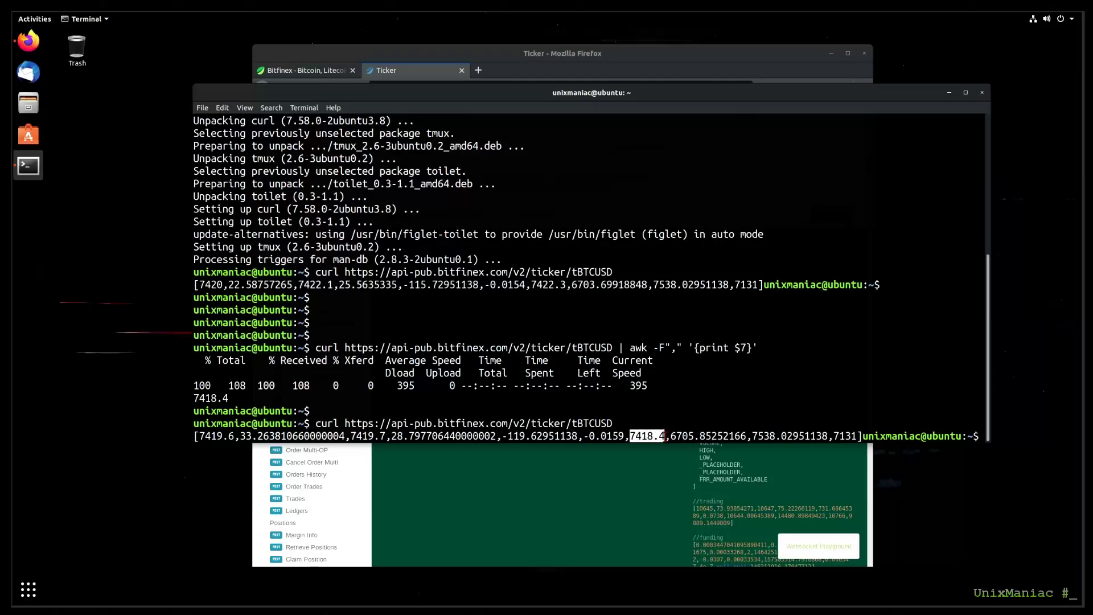
pyautogui.press('Return')
pyautogui.press('Return')
pyautogui.write('curl https://api-pub.bitfinex.')
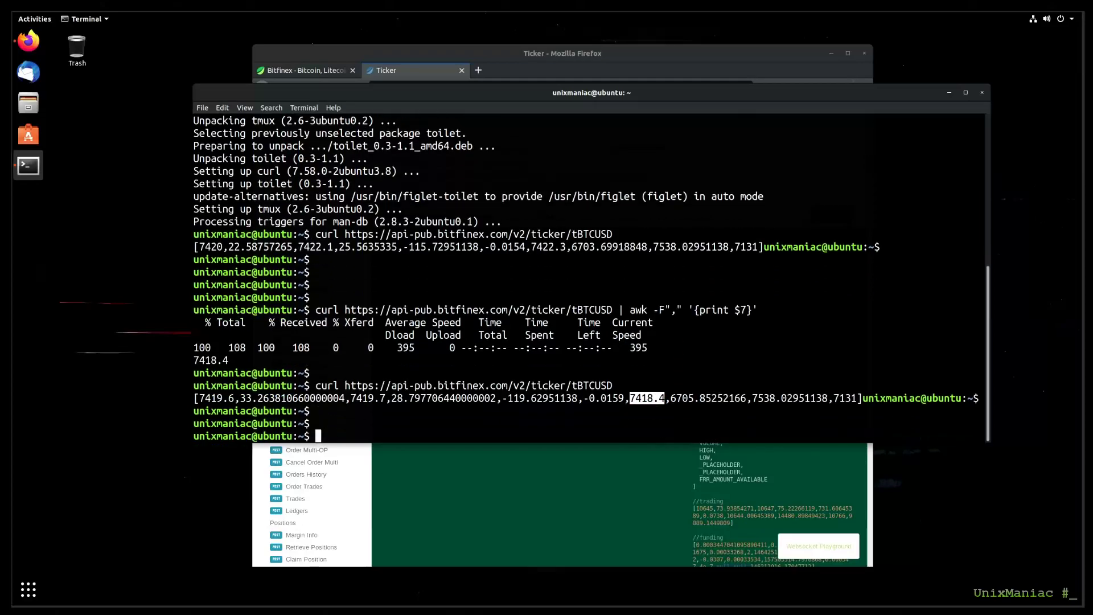
pyautogui.write('com/v2/ticker/tBTCUSD | awk -F"," \'{print $7}\'')
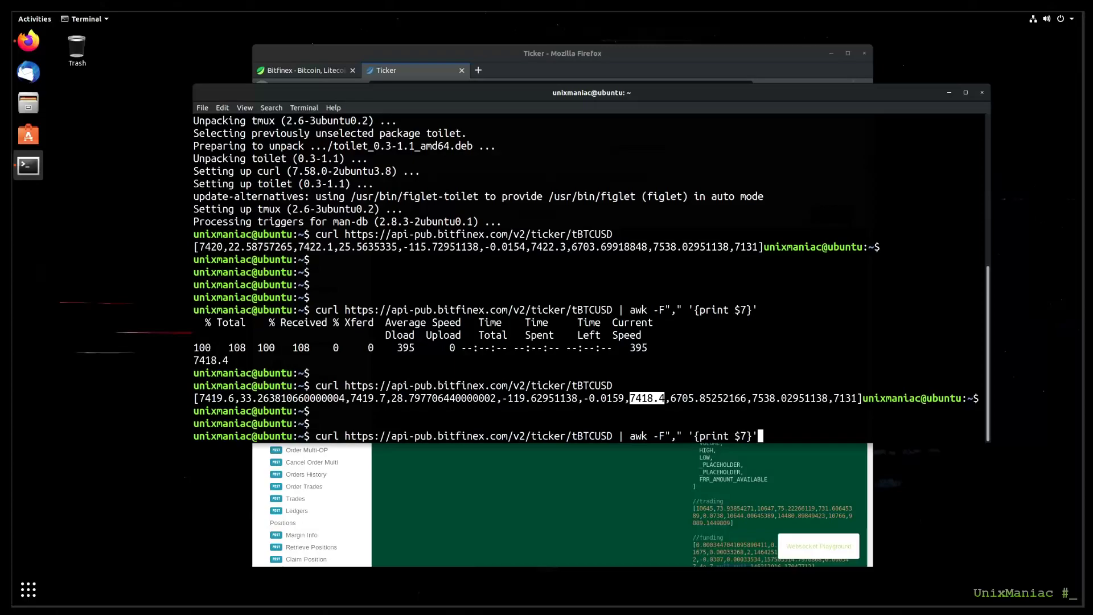
# Prefix the awk output with 'BTC/USD: $' and add curl -s to hide the progress table.
pyautogui.press('Left')
pyautogui.press('Left')
pyautogui.press('Left')
pyautogui.write('"B')
pyautogui.write('TC/USD')
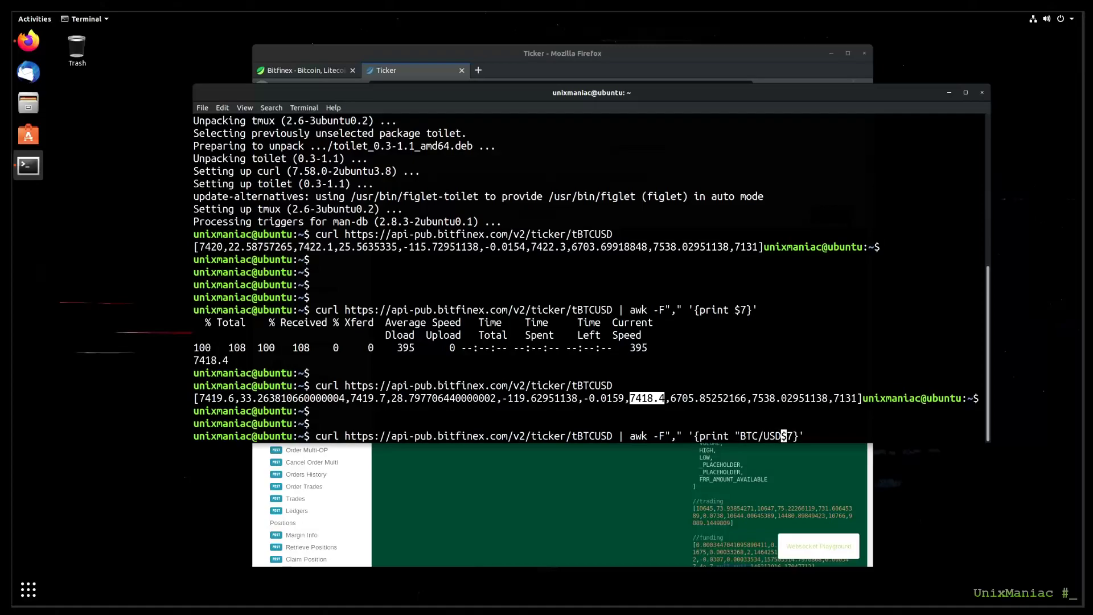
pyautogui.write(': $"')
pyautogui.press('Return')
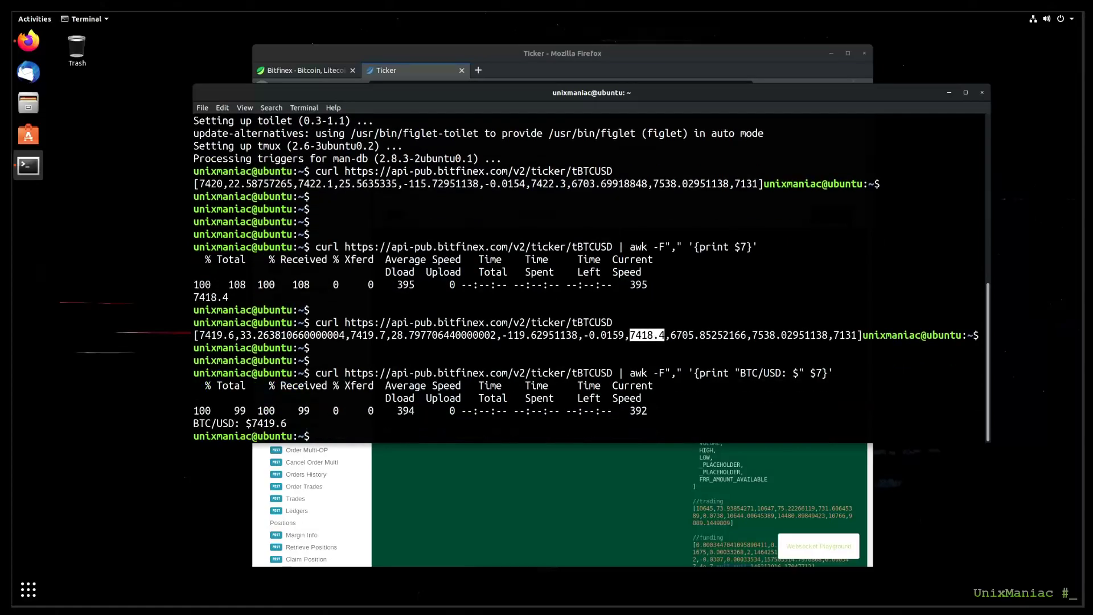
pyautogui.press('Up')
pyautogui.press('Home')
pyautogui.press('Right')
pyautogui.press('Right')
pyautogui.press('Right')
pyautogui.press('Right')
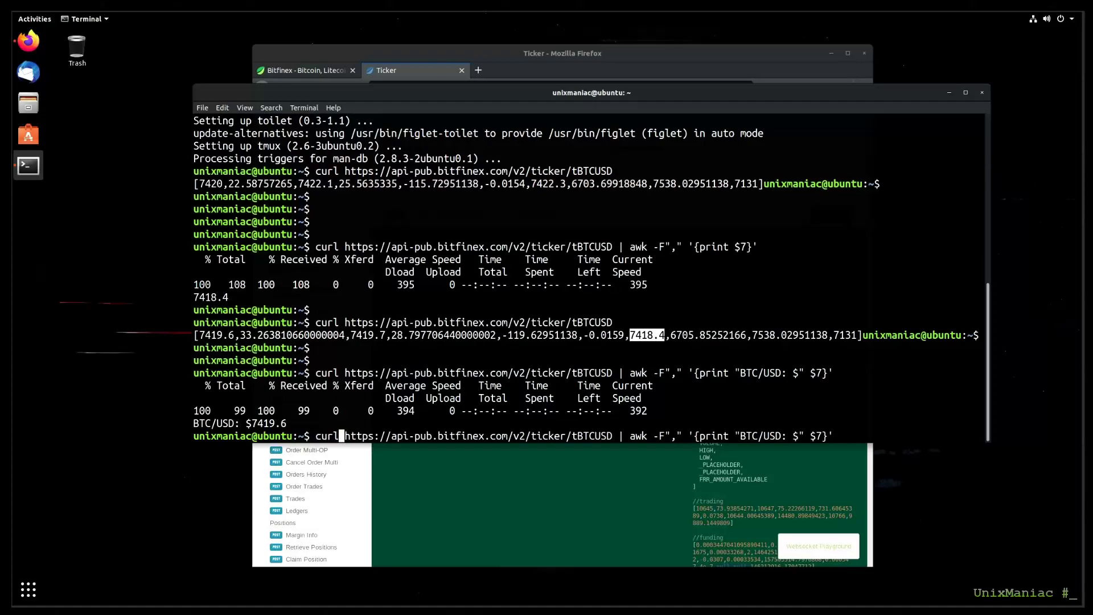
pyautogui.write('-s')
pyautogui.press('Return')
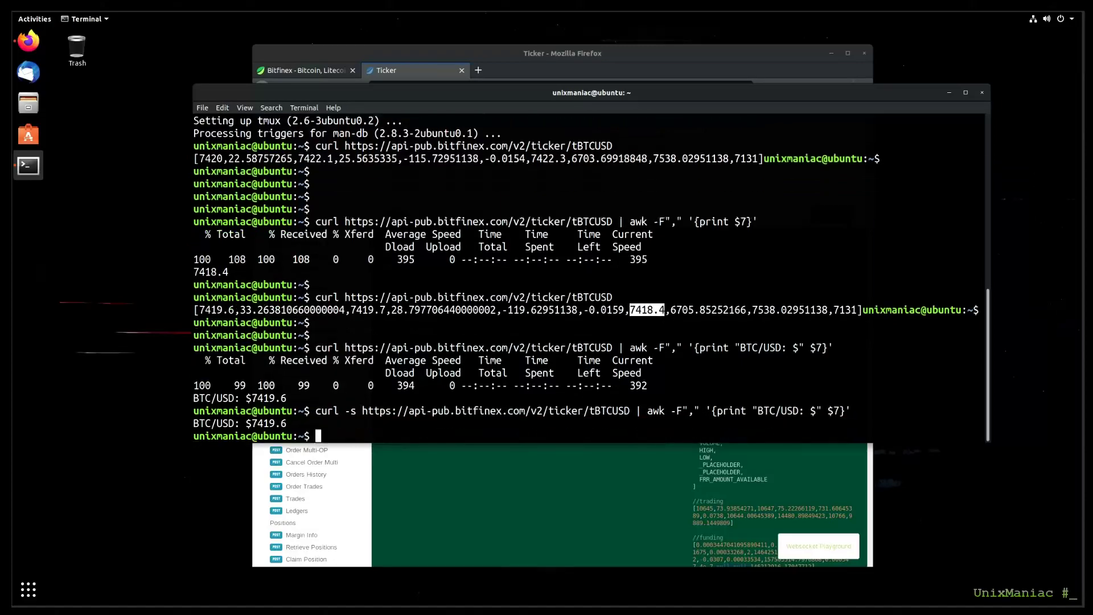
pyautogui.press('Return')
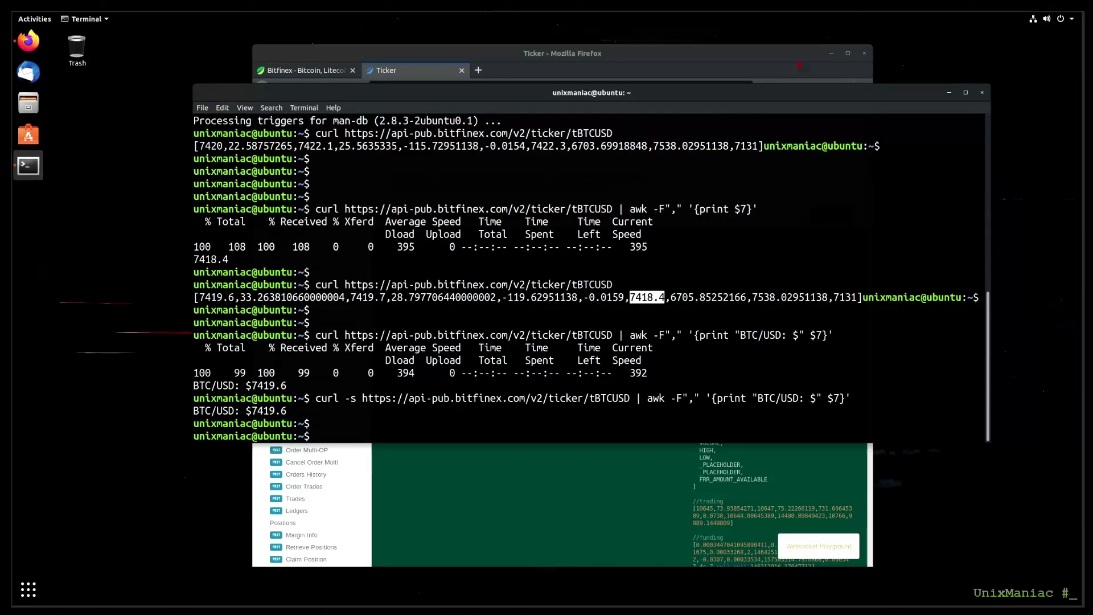
# Hide Firefox and pipe the silent price command into toilet --metal for a coloured banner.
pyautogui.click(831, 53)
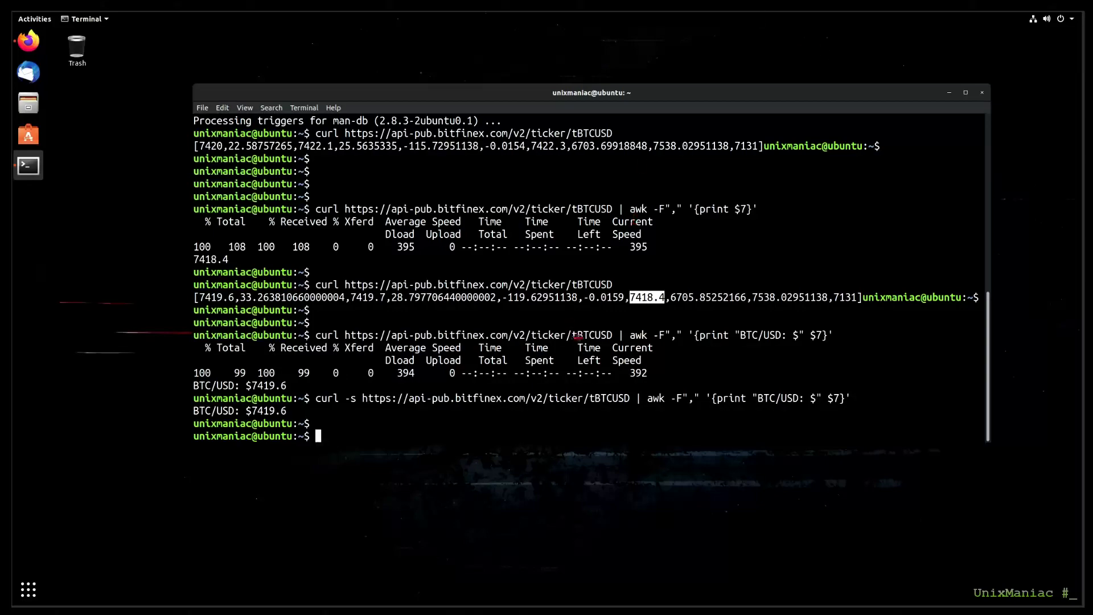
pyautogui.click(501, 428)
pyautogui.press('Up')
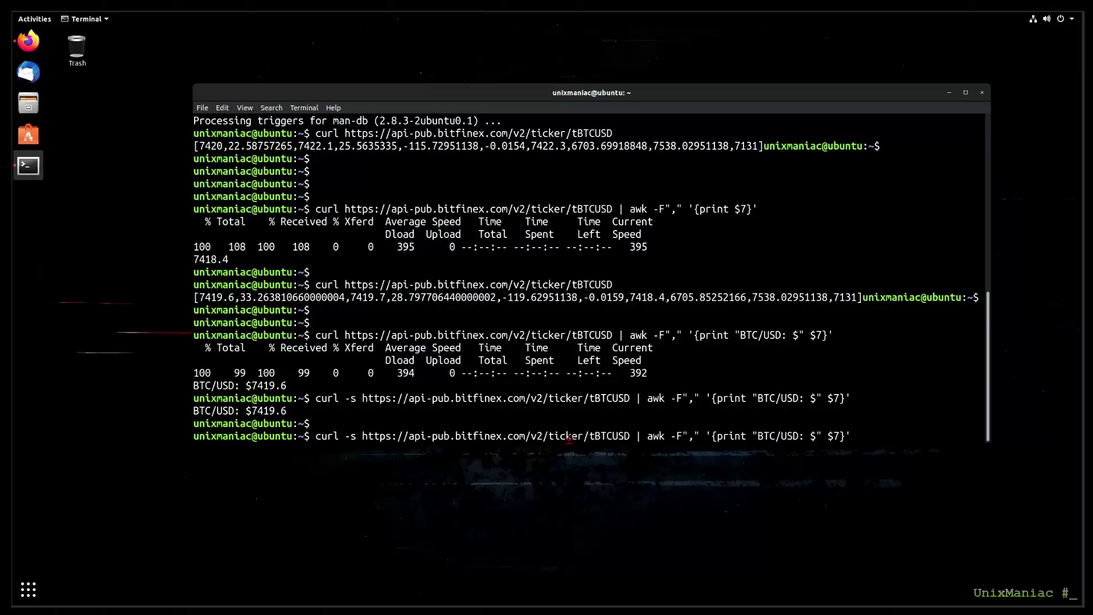
pyautogui.write(' | ')
pyautogui.write('toile')
pyautogui.write('t')
pyautogui.write(' --')
pyautogui.write('metal')
pyautogui.press('Return')
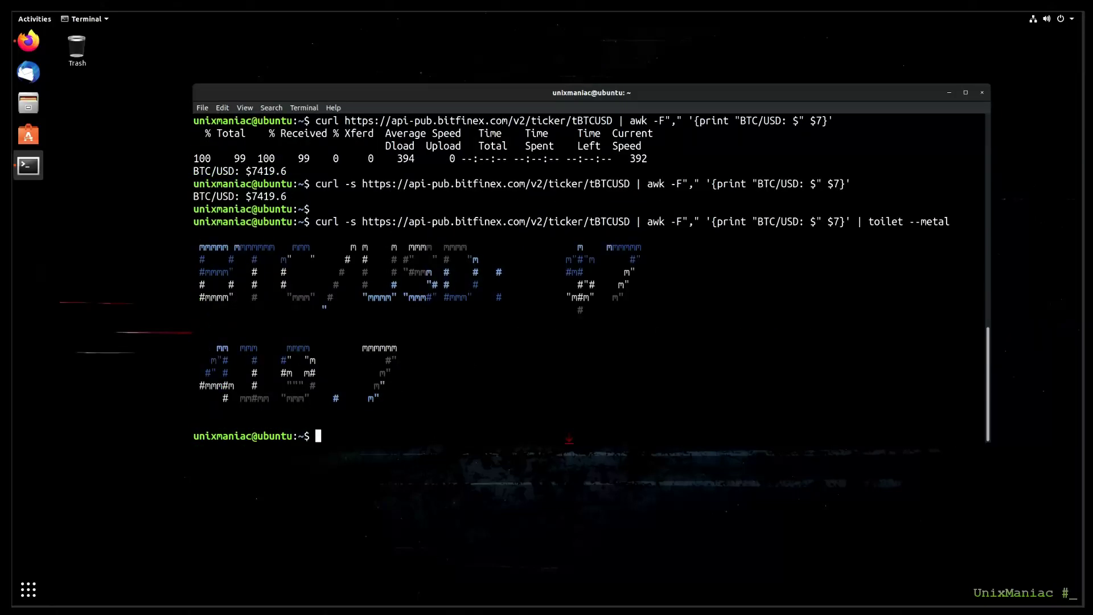
pyautogui.press('Up')
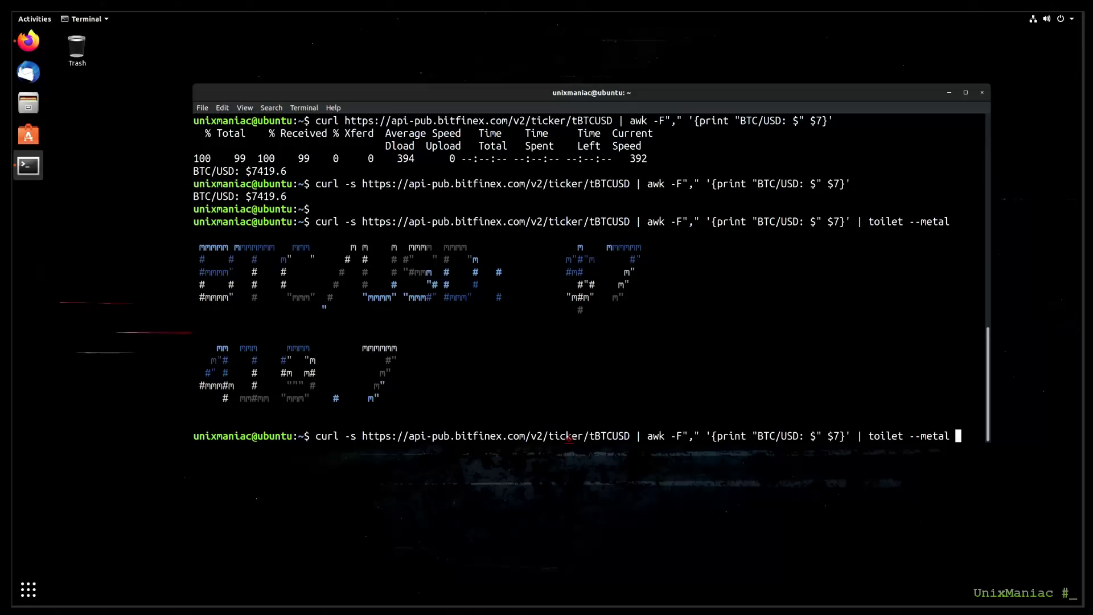
# Rerun the metal banner, then add toilet's -f wideterm font on a continuation line.
pyautogui.press('Return')
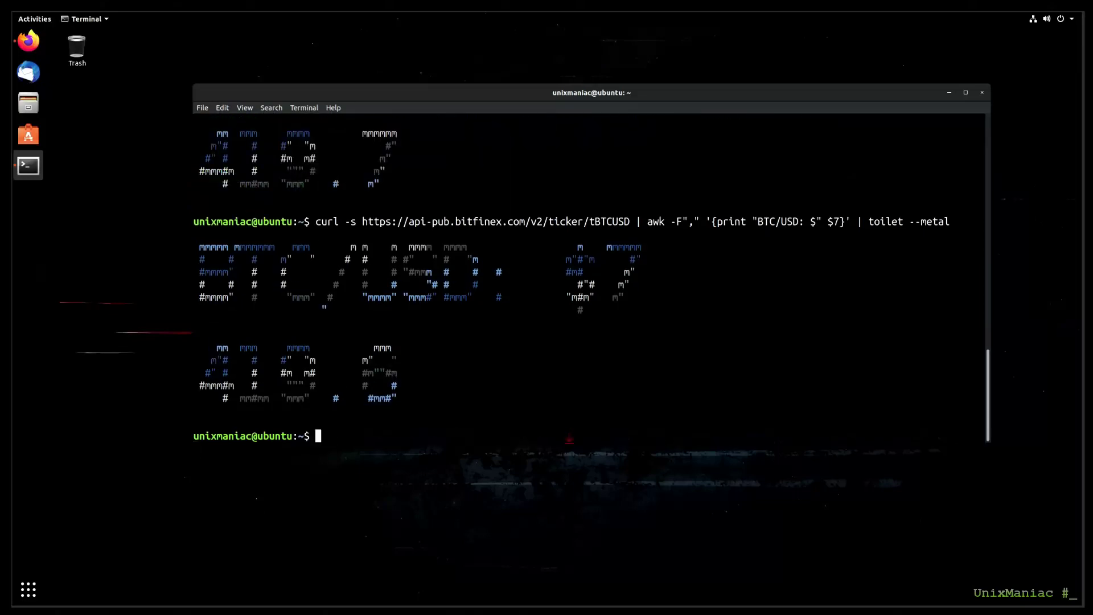
pyautogui.write('-')
pyautogui.press('BackSpace')
pyautogui.press('Up')
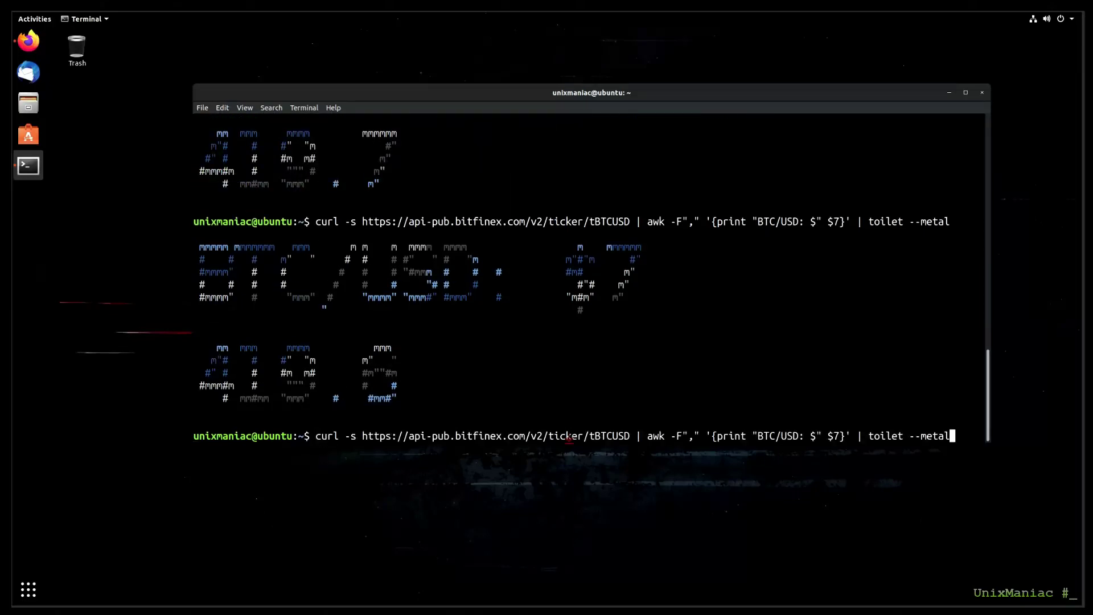
pyautogui.write(' \\')
pyautogui.press('Return')
pyautogui.write('-f ')
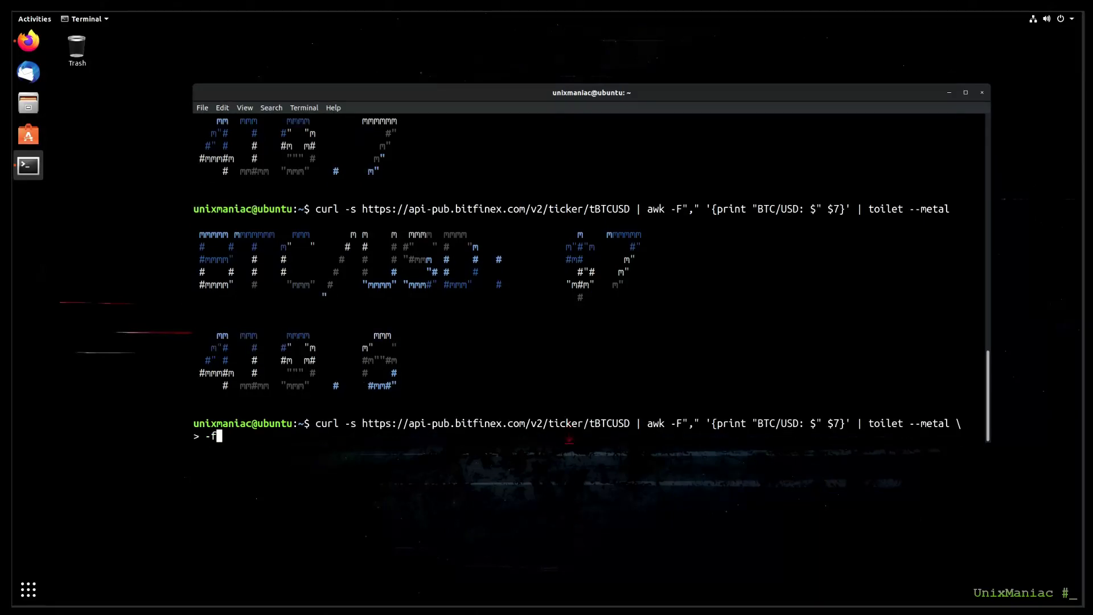
pyautogui.write('wideter')
pyautogui.write('m')
pyautogui.press('Return')
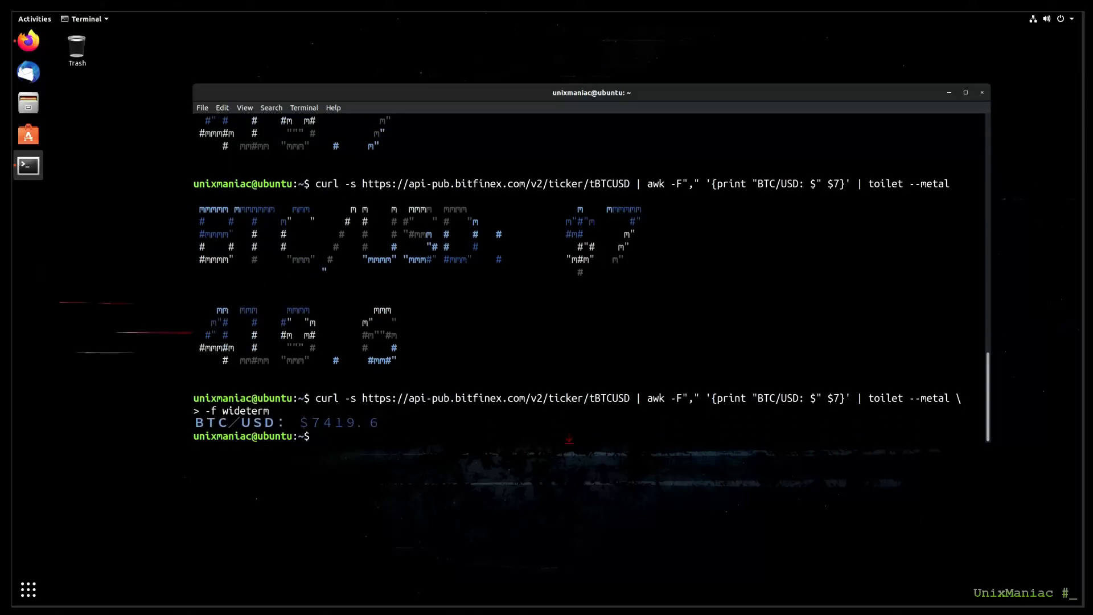
# Add toilet's border filter to the wideterm price command, run it, then recall it.
pyautogui.press('Up')
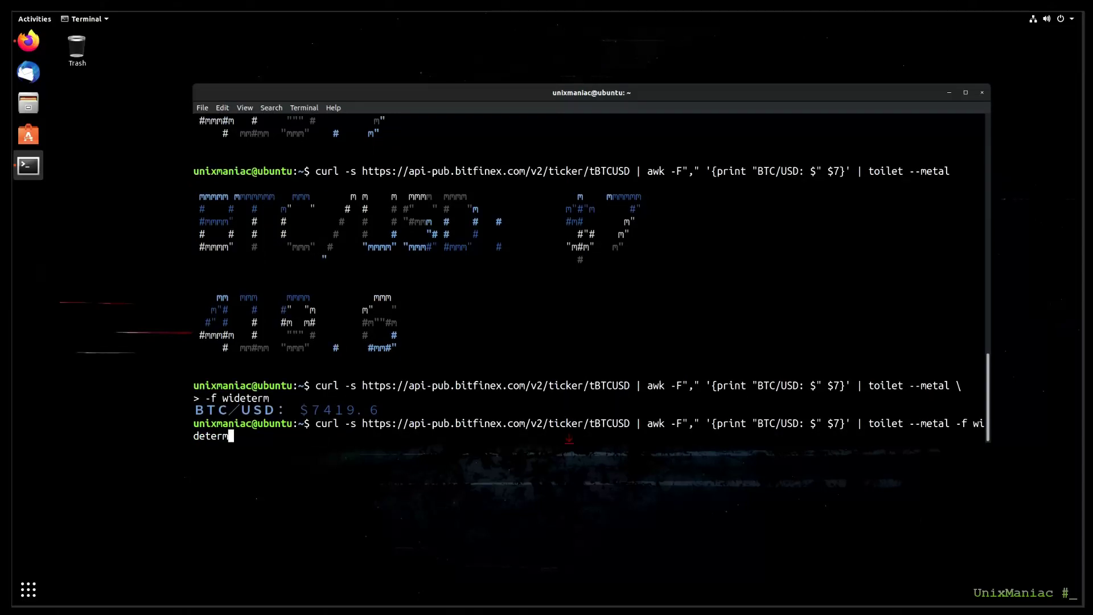
pyautogui.write(' -F ')
pyautogui.write('border')
pyautogui.press('Return')
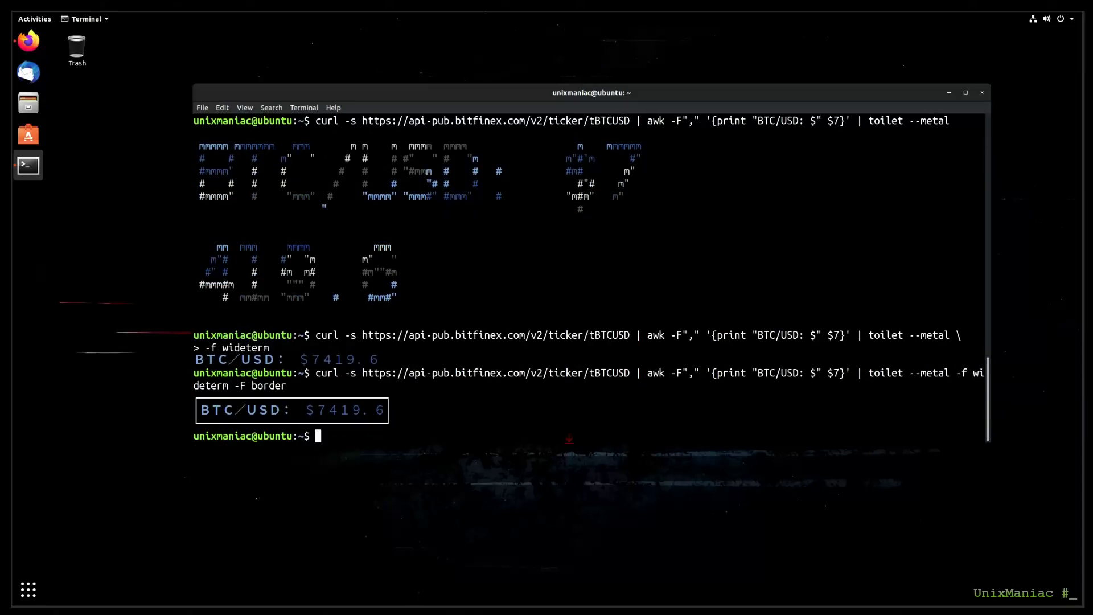
pyautogui.press('Return')
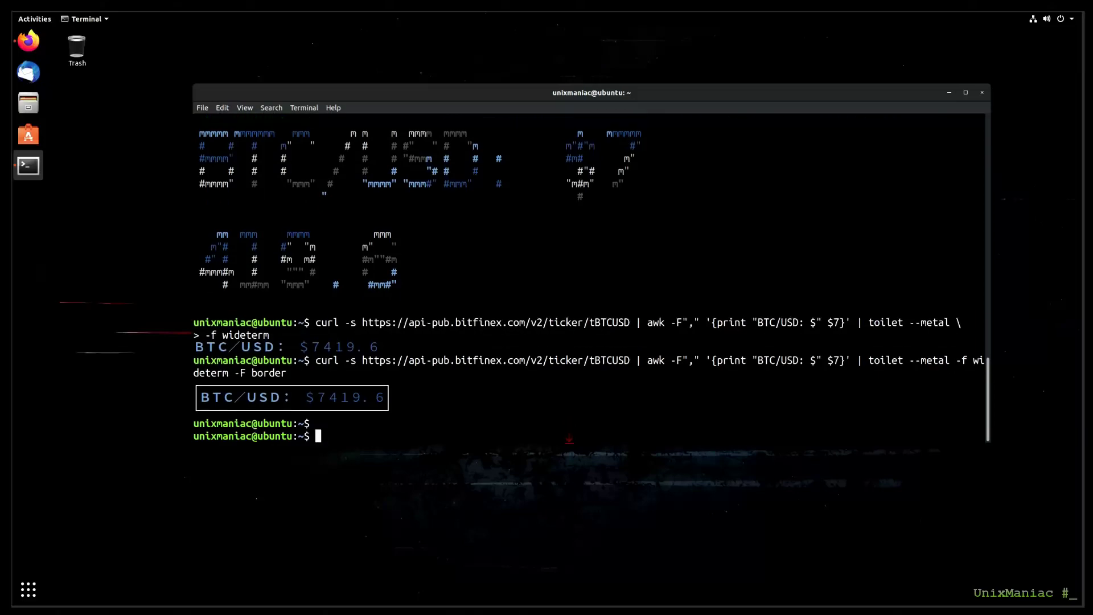
pyautogui.press('Up')
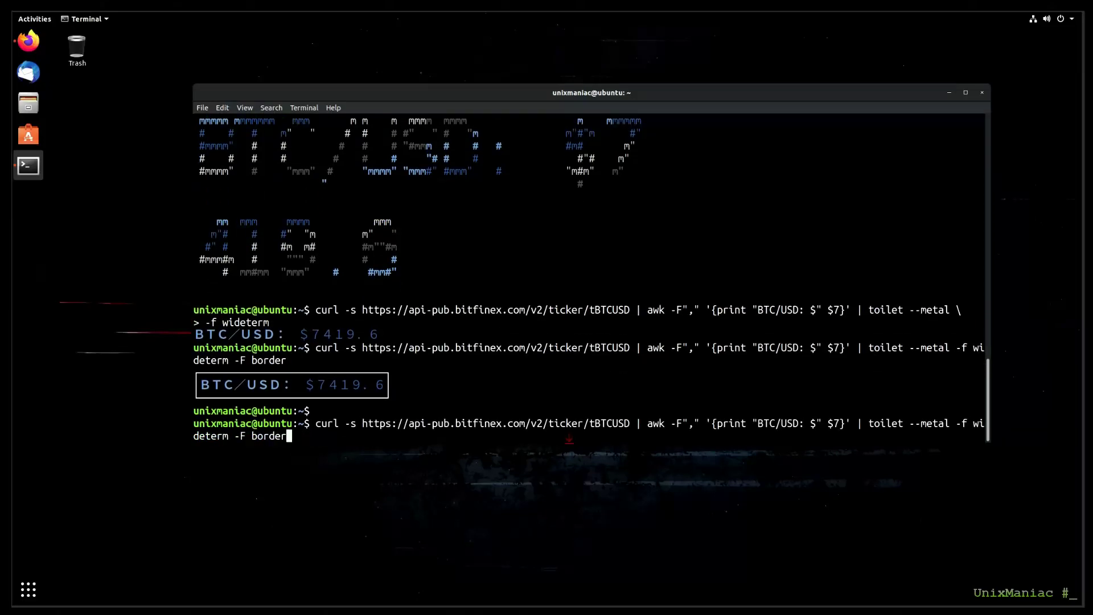
# Escape the inner double quotes and $7 in the watch -n2 command, then run it.
pyautogui.hotkey('ctrl', 'a')
pyautogui.write('watch ')
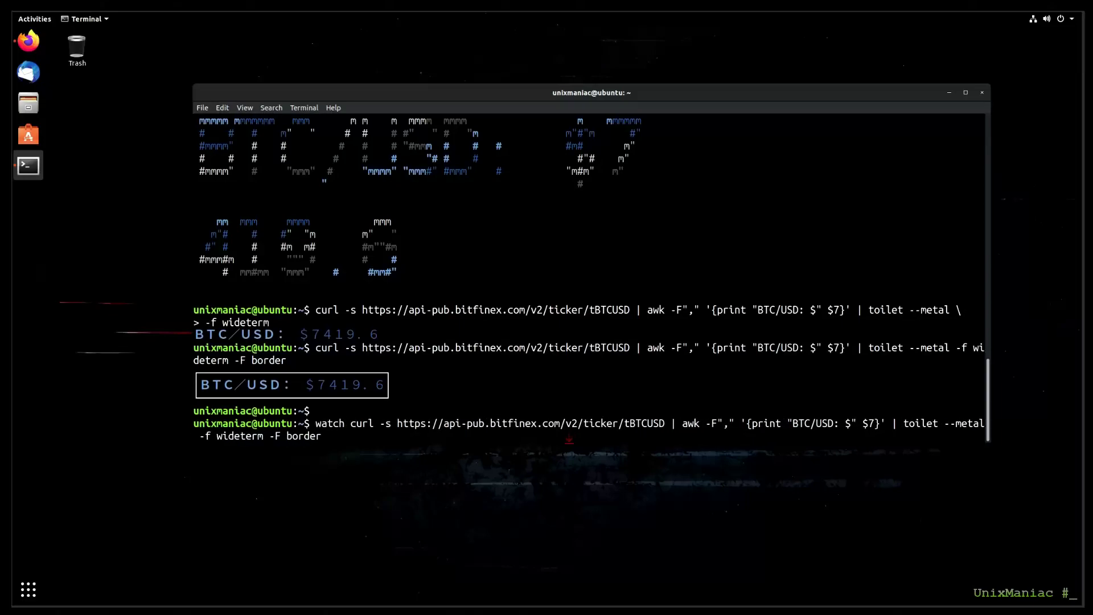
pyautogui.write('-')
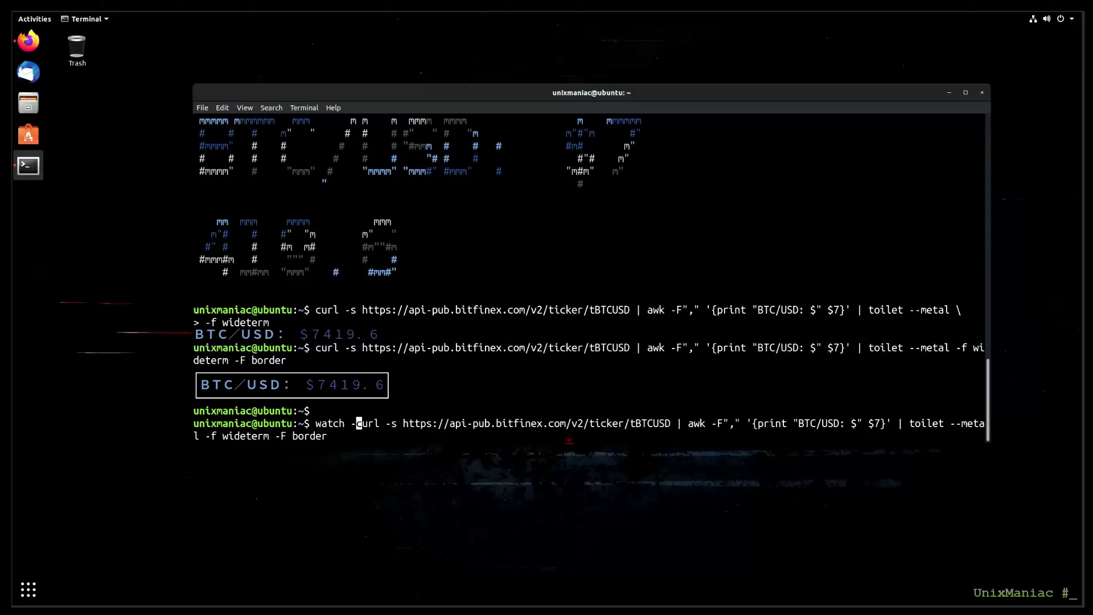
pyautogui.write('n')
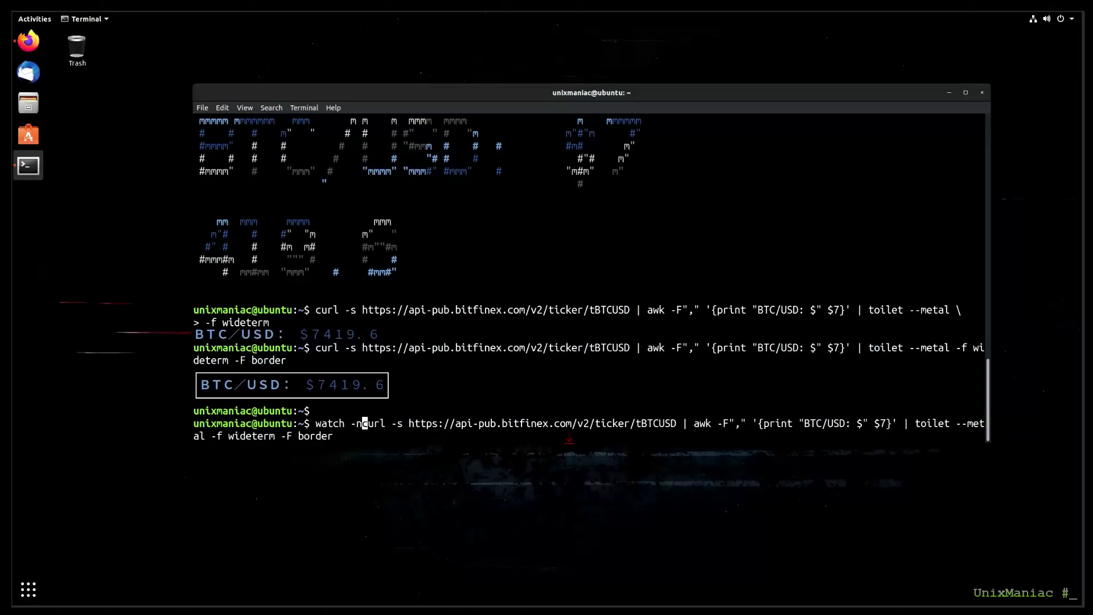
pyautogui.write('2')
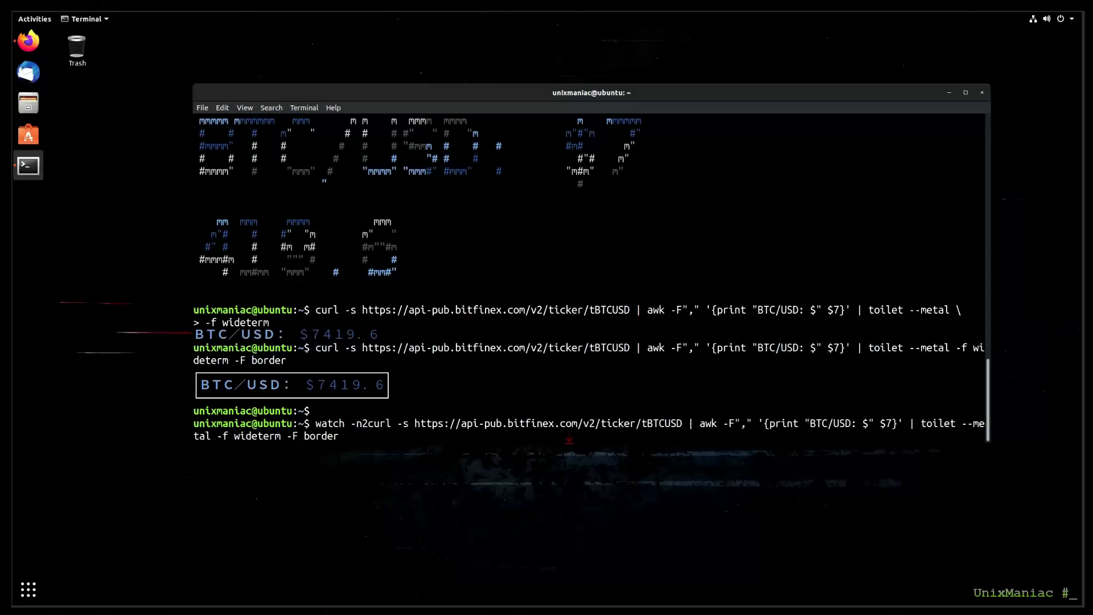
pyautogui.write(' "')
pyautogui.press('End')
pyautogui.write('"')
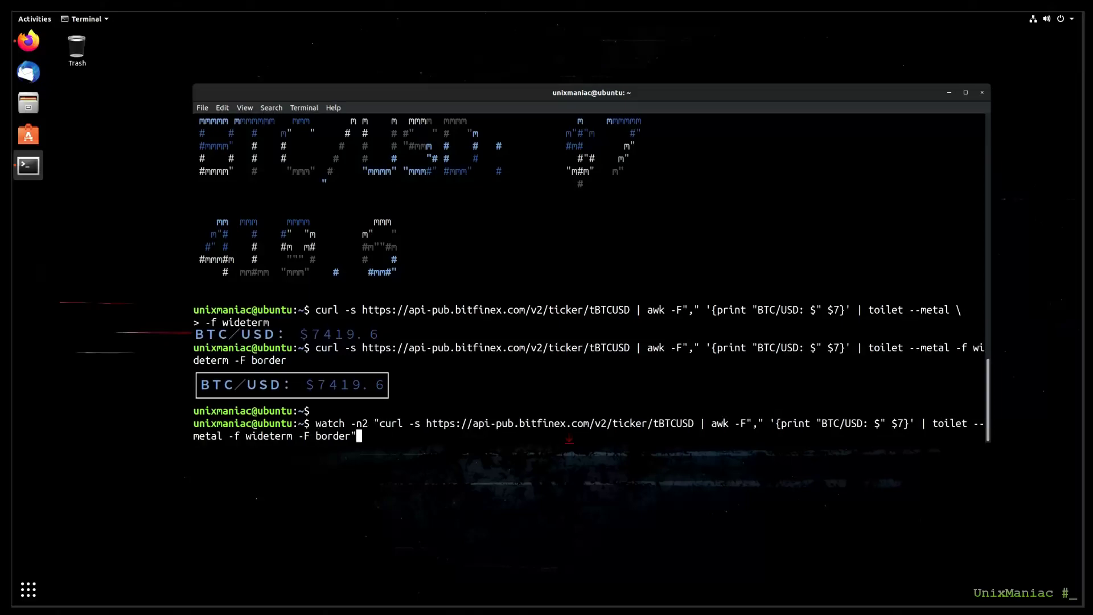
pyautogui.press('Left')
pyautogui.press('Left')
pyautogui.press('Left')
pyautogui.press('Left')
pyautogui.press('Left')
pyautogui.press('Left')
pyautogui.press('Left')
pyautogui.press('Left')
pyautogui.press('Left')
pyautogui.press('Left')
pyautogui.press('Left')
pyautogui.press('Left')
pyautogui.press('Left')
pyautogui.press('Left')
pyautogui.press('Left')
pyautogui.press('Left')
pyautogui.press('Left')
pyautogui.press('Left')
pyautogui.press('Left')
pyautogui.write('\\')
pyautogui.press('Left')
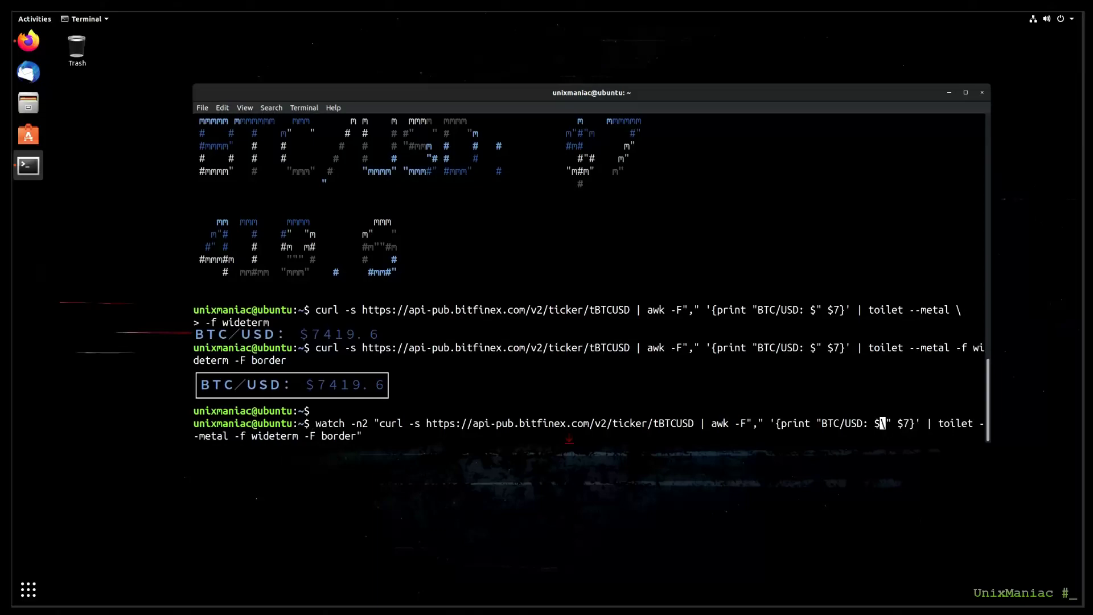
pyautogui.press('Left')
pyautogui.press('Left')
pyautogui.press('Left')
pyautogui.write('\\')
pyautogui.press('Left')
pyautogui.press('Left')
pyautogui.press('Left')
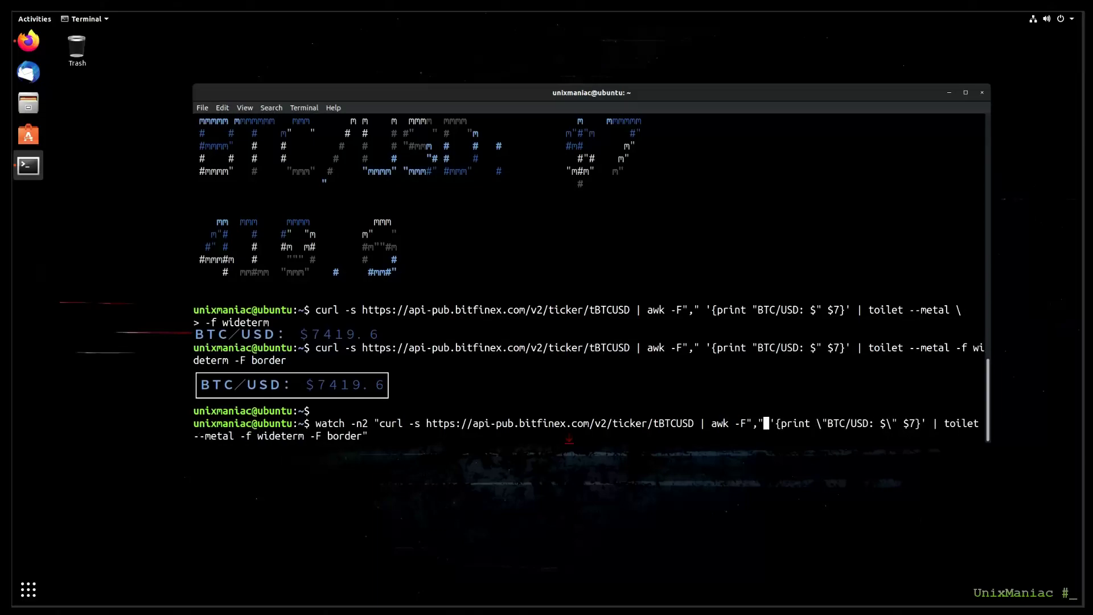
pyautogui.write('\\')
pyautogui.press('Left')
pyautogui.press('Left')
pyautogui.press('Left')
pyautogui.write('\\')
pyautogui.press('Right')
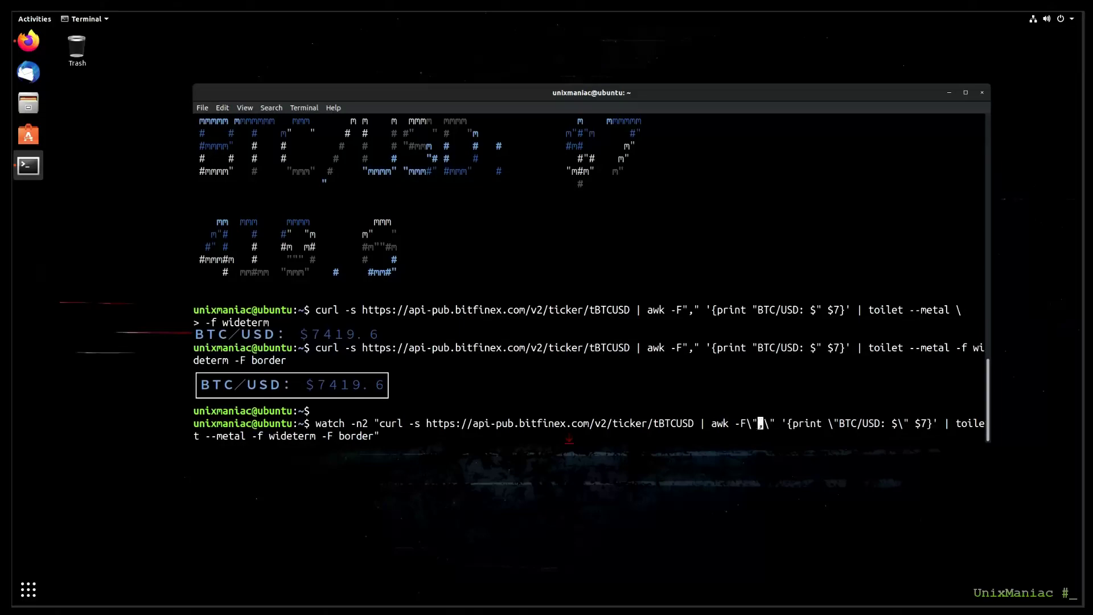
pyautogui.press('Right')
pyautogui.press('Right')
pyautogui.press('Right')
pyautogui.press('Right')
pyautogui.press('Right')
pyautogui.press('Right')
pyautogui.press('Right')
pyautogui.press('Right')
pyautogui.press('Right')
pyautogui.press('Right')
pyautogui.press('Right')
pyautogui.press('Right')
pyautogui.press('Right')
pyautogui.write('\\')
pyautogui.press('Return')
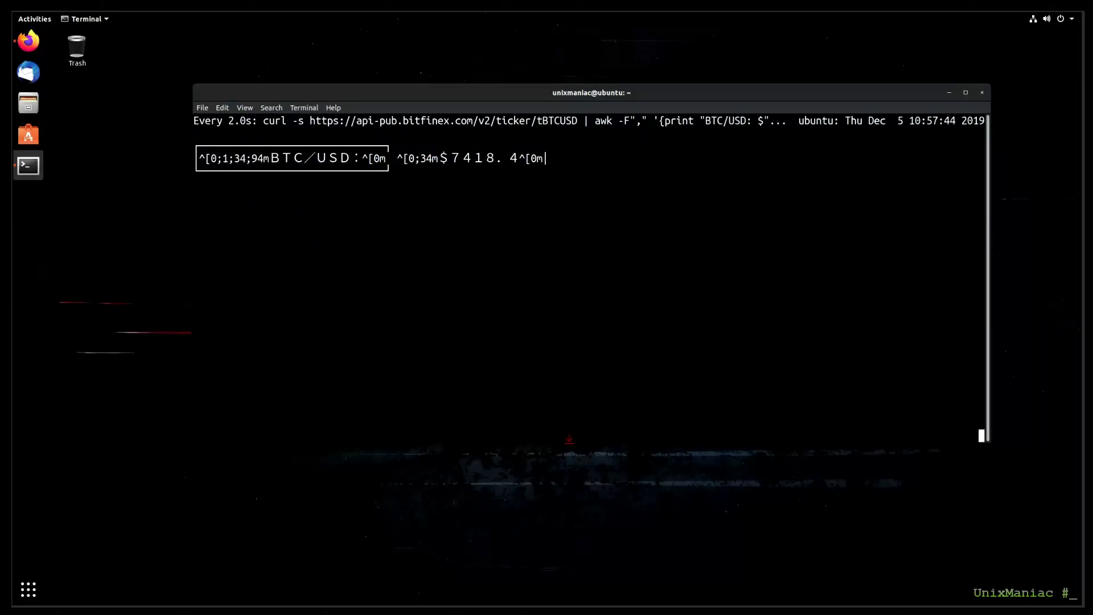
# Stop the watch and rerun it as watch -tn2 so the header is hidden.
pyautogui.hotkey('ctrl', 'c')
pyautogui.press('Return')
pyautogui.press('Up')
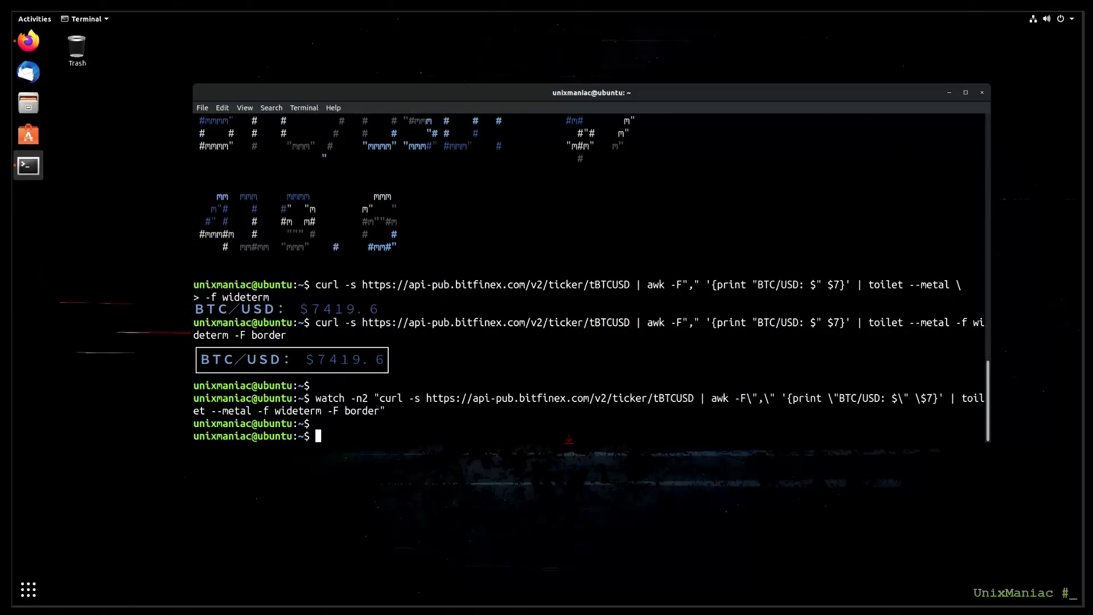
pyautogui.press('Home')
pyautogui.press('Right')
pyautogui.press('Right')
pyautogui.press('Right')
pyautogui.press('Right')
pyautogui.press('Right')
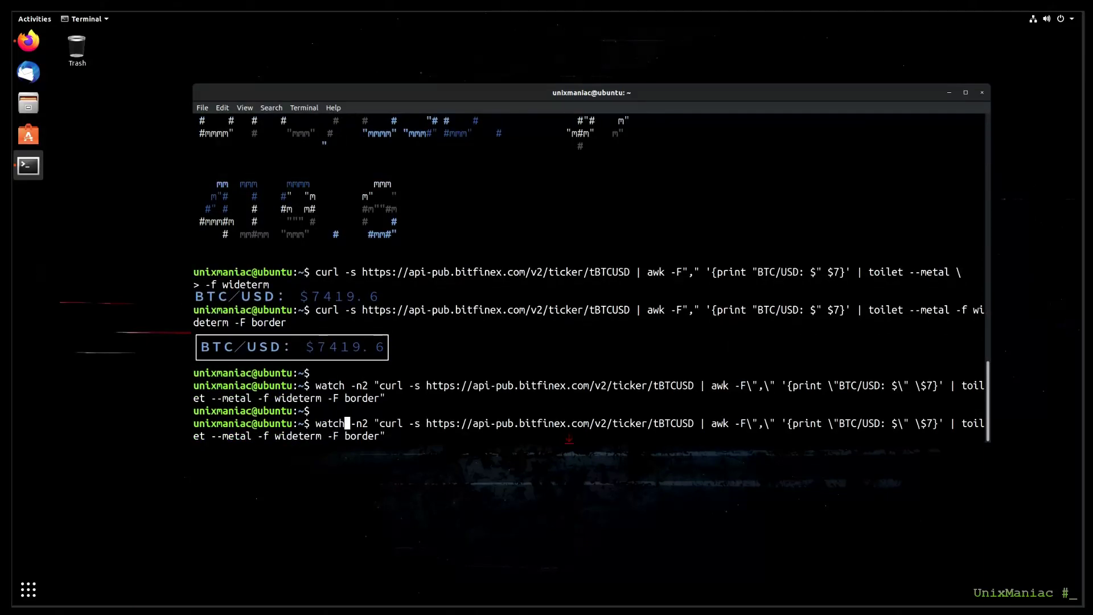
pyautogui.press('Right')
pyautogui.press('Right')
pyautogui.write('t')
pyautogui.press('Return')
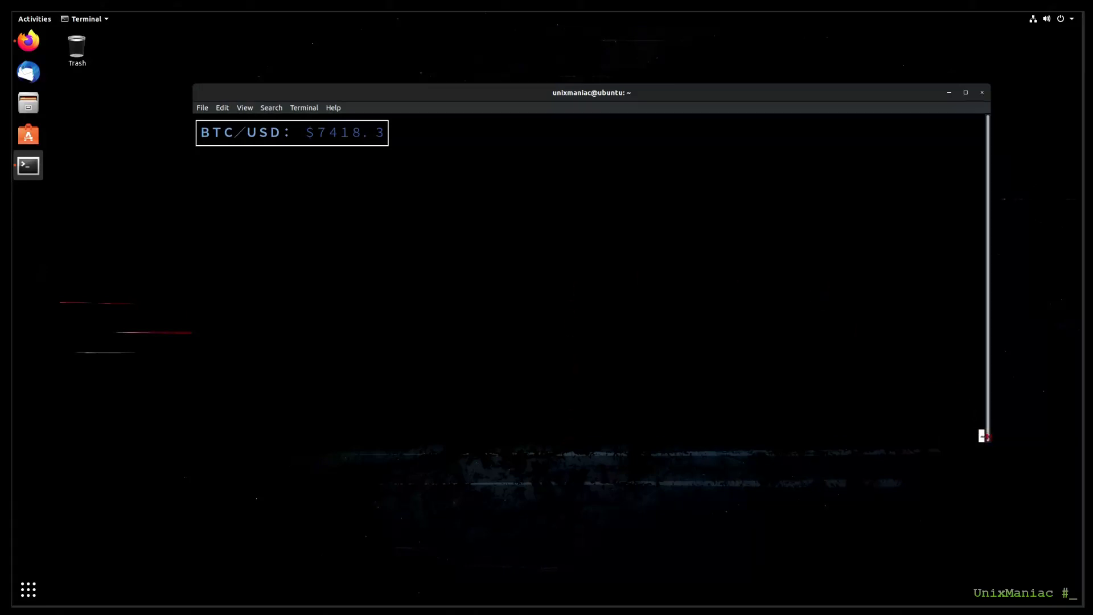
# Shrink the price window, make it Always on Top, move it top-left and widen it slightly.
pyautogui.moveTo(982, 436)
pyautogui.mouseDown()
pyautogui.moveTo(450, 160)
pyautogui.moveTo(490, 160)
pyautogui.mouseUp()
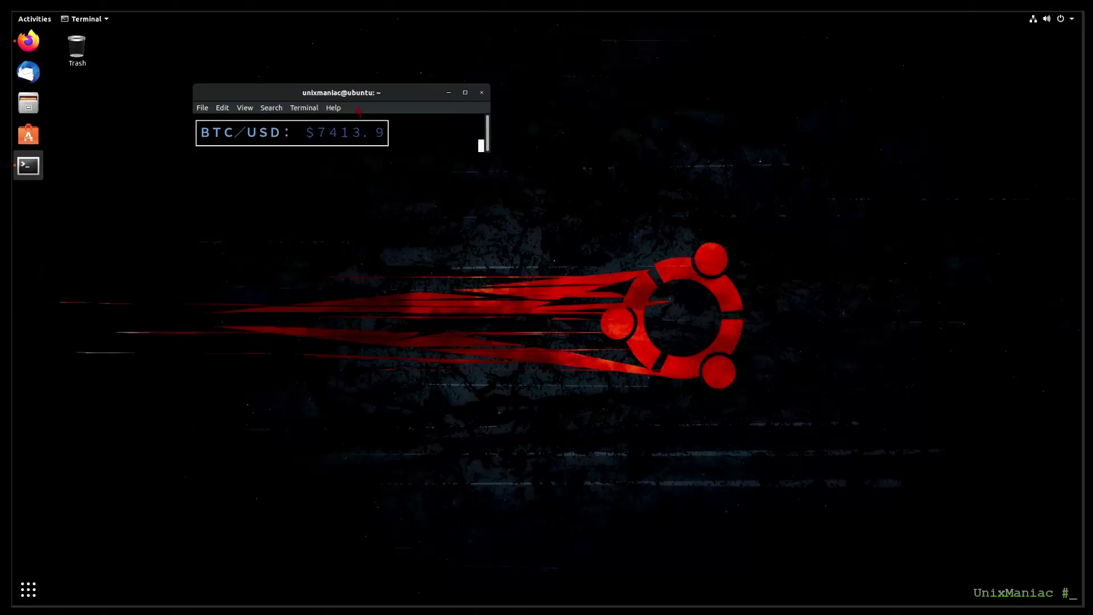
pyautogui.rightClick(352, 93)
pyautogui.click(402, 168)
pyautogui.moveTo(368, 93); pyautogui.dragTo(251, 36)
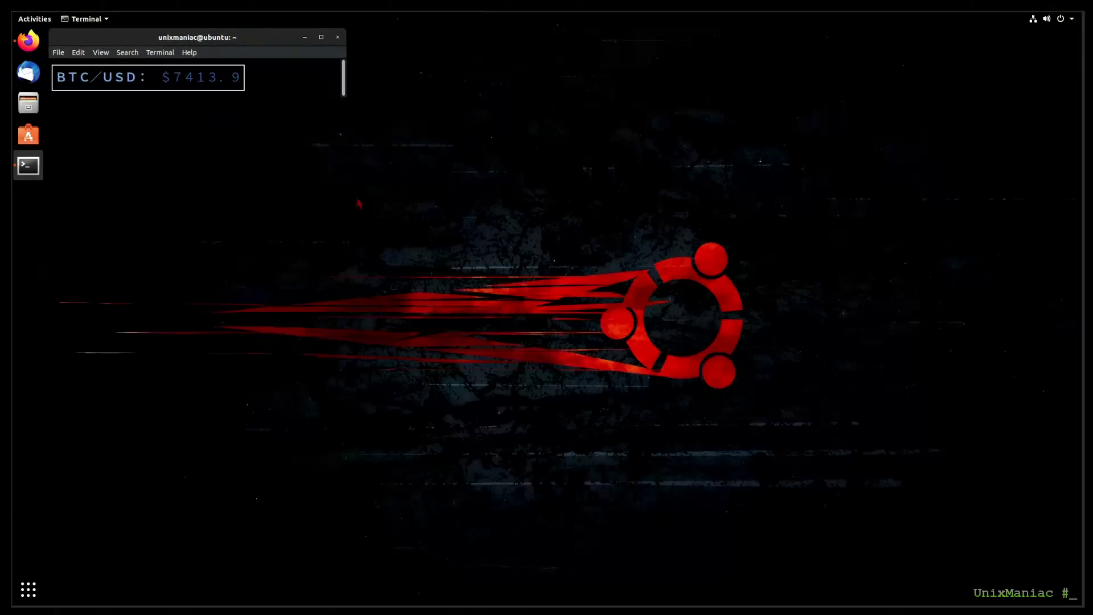
pyautogui.moveTo(345, 90); pyautogui.dragTo(448, 90)
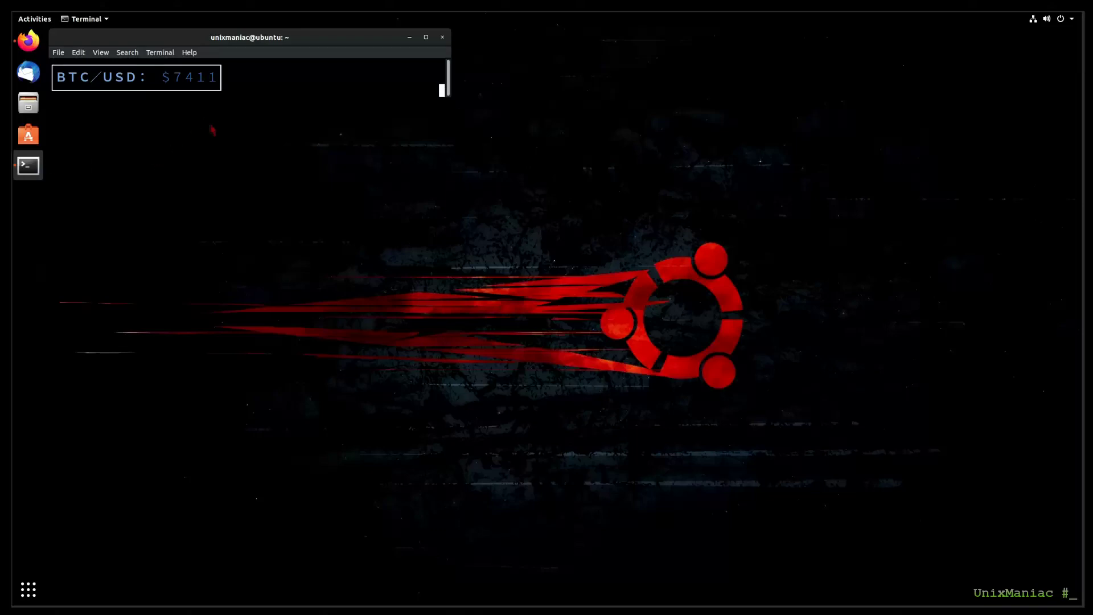
# Open a second terminal window, position it and enlarge it across the lower screen.
pyautogui.hotkey('ctrl', 'shift', 'n')
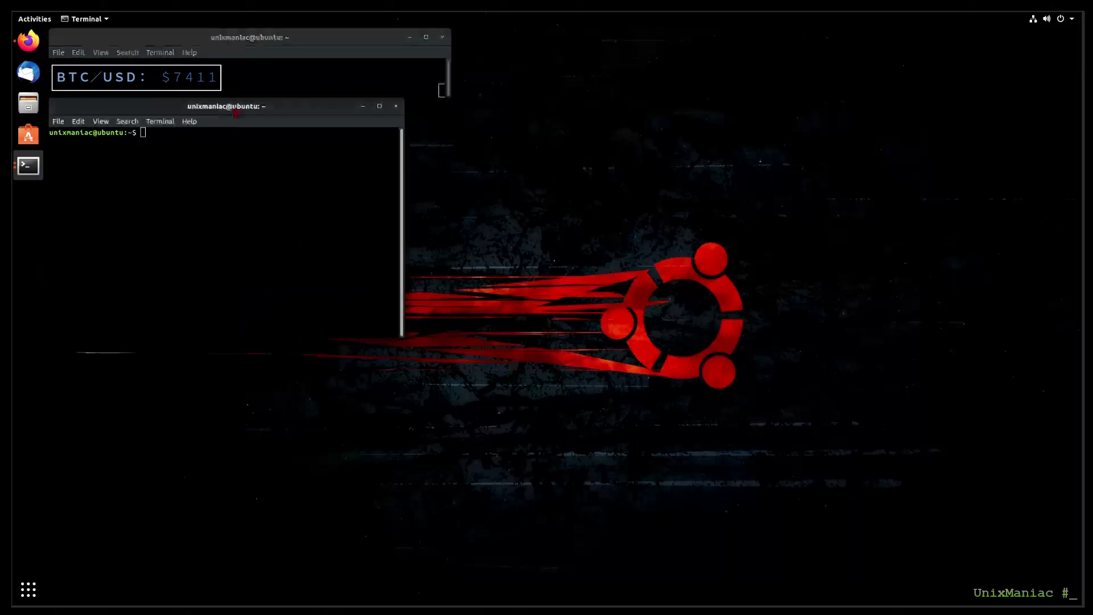
pyautogui.moveTo(246, 147)
pyautogui.mouseDown()
pyautogui.moveTo(247, 119)
pyautogui.moveTo(244, 147)
pyautogui.mouseUp()
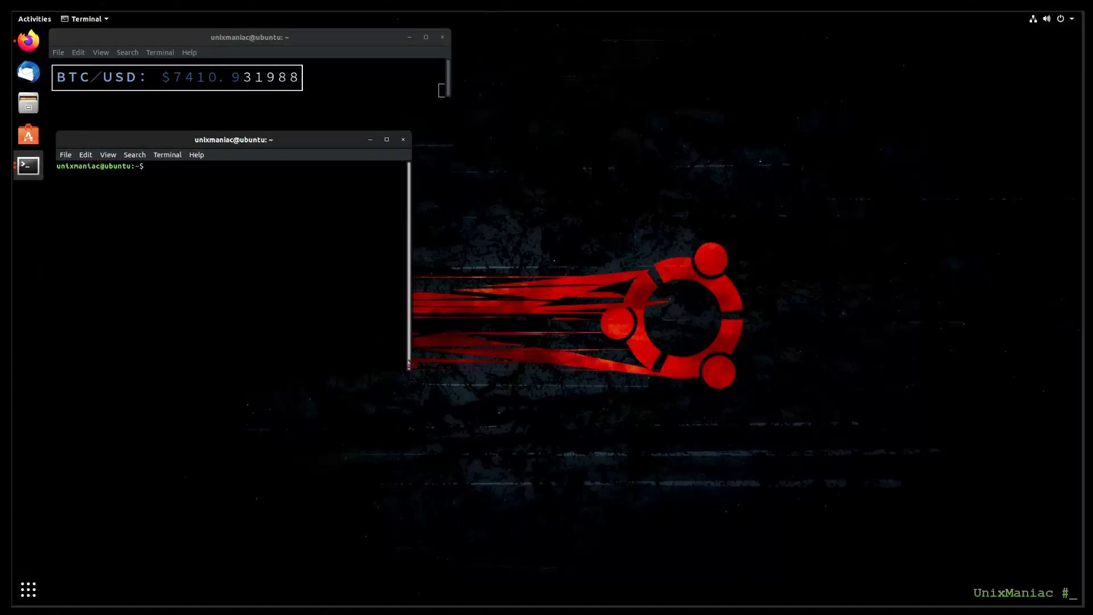
pyautogui.moveTo(409, 366)
pyautogui.mouseDown()
pyautogui.moveTo(1066, 582)
pyautogui.moveTo(829, 445)
pyautogui.mouseUp()
pyautogui.hotkey('ctrl', '+')
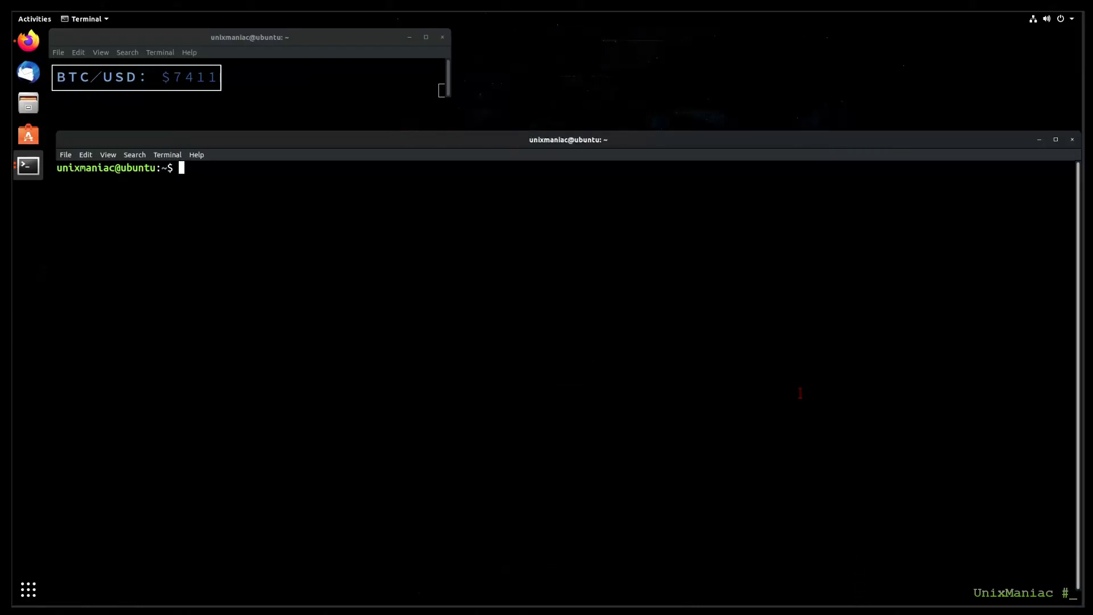
pyautogui.write('tmux')
# Launch tmux, split top/bottom, split the bottom left/right, and focus the bottom-left pane.
pyautogui.press('Return')
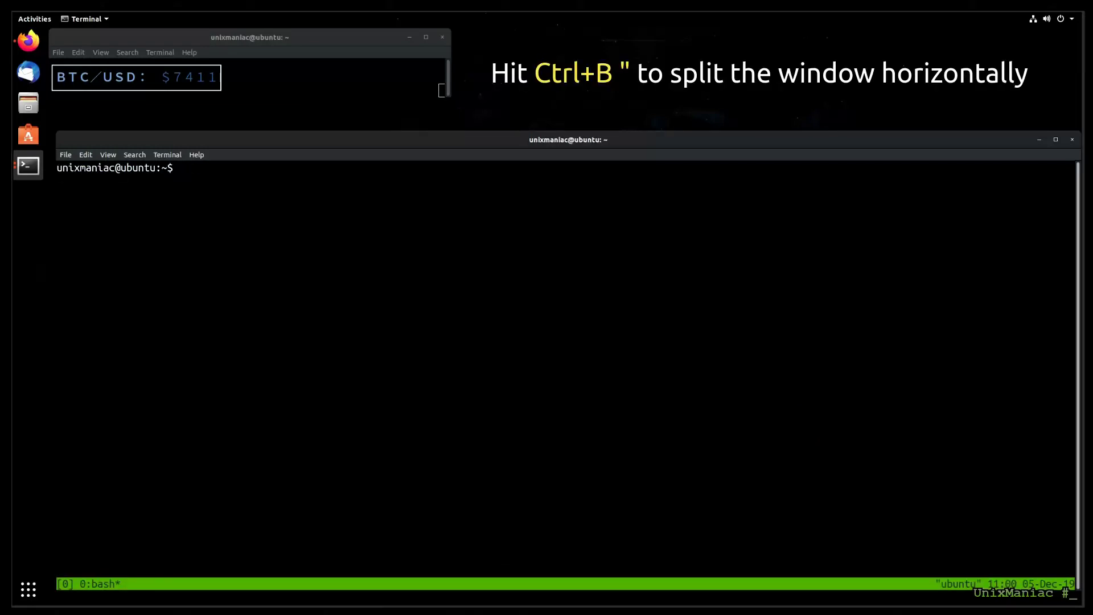
pyautogui.hotkey('ctrl', 'b')
pyautogui.press('"')
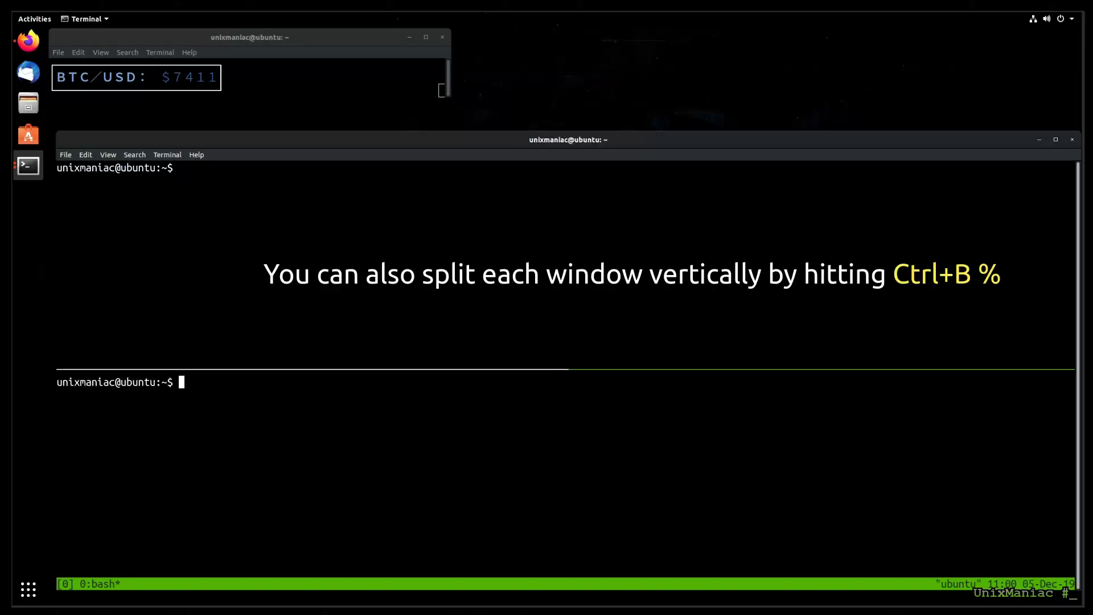
pyautogui.hotkey('ctrl', 'b')
pyautogui.press('%')
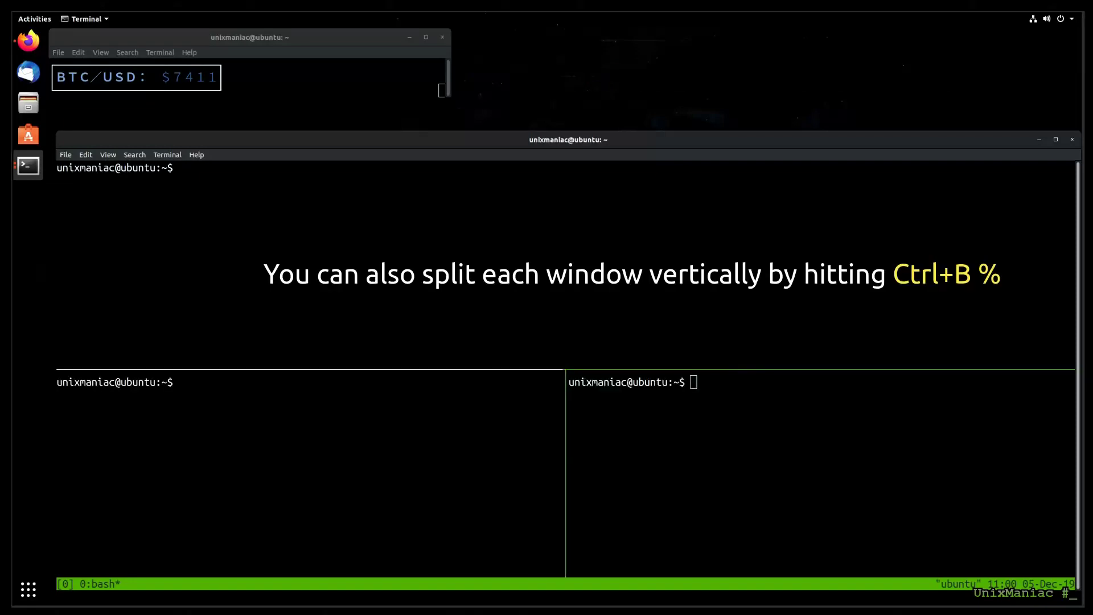
pyautogui.hotkey('ctrl', 'b')
pyautogui.press('Left')
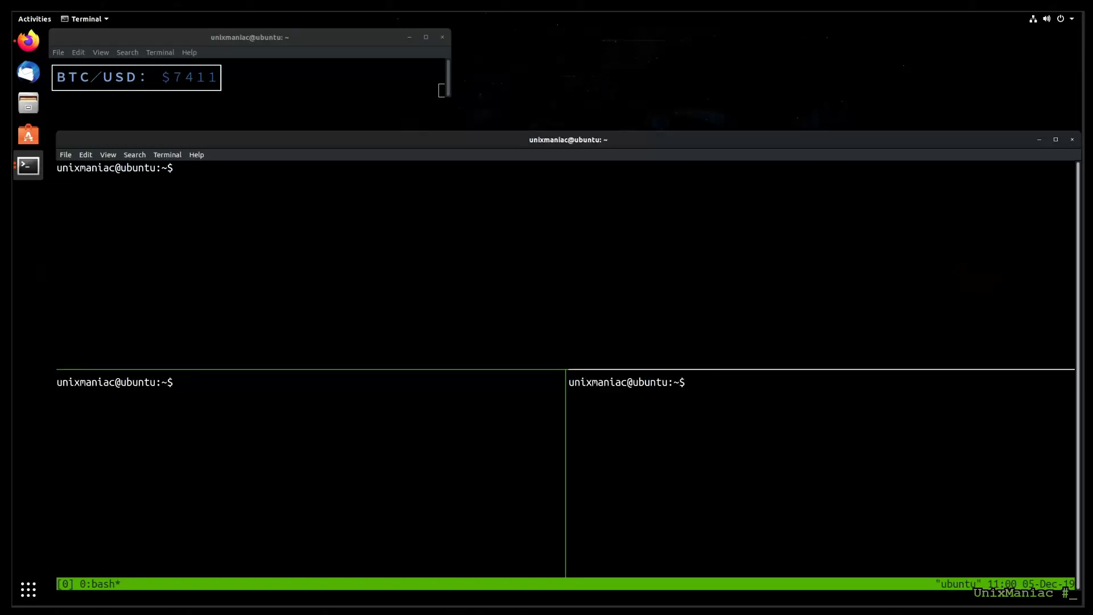
# Paste the boxed price watch command and relabel it from USD to BTC/EUR.
pyautogui.hotkey('ctrl', 'shift', 'v')
pyautogui.press('Left')
pyautogui.press('Left')
pyautogui.press('Left')
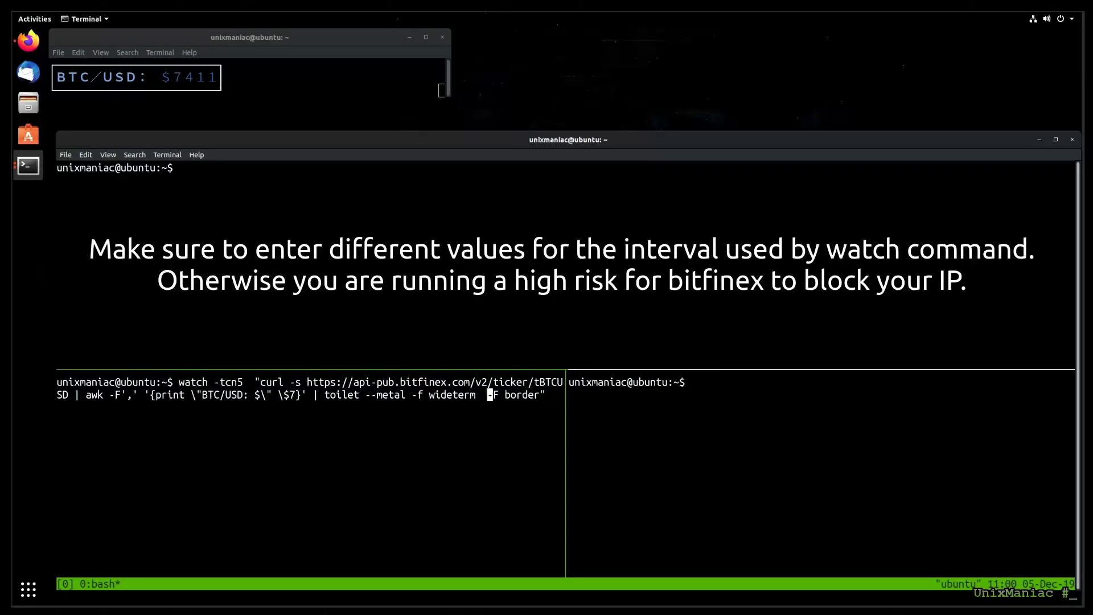
pyautogui.press('Left')
pyautogui.press('Left')
pyautogui.press('Left')
pyautogui.press('Left')
pyautogui.press('Left')
pyautogui.press('Left')
pyautogui.press('Left')
pyautogui.press('Left')
pyautogui.press('Left')
pyautogui.press('BackSpace')
pyautogui.press('BackSpace')
pyautogui.press('BackSpace')
pyautogui.write('EUR')
# Change the watch interval from 5 to 8 seconds (-tcn8) and the ticker to tBTCEUR.
pyautogui.press('Left')
pyautogui.press('Left')
pyautogui.press('Left')
pyautogui.press('Left')
pyautogui.press('Left')
pyautogui.press('Left')
pyautogui.hotkey('ctrl', 'Left')
pyautogui.hotkey('ctrl', 'Left')
pyautogui.hotkey('ctrl', 'Left')
pyautogui.hotkey('ctrl', 'Left')
pyautogui.hotkey('ctrl', 'Left')
pyautogui.hotkey('ctrl', 'Left')
pyautogui.hotkey('ctrl', 'Left')
pyautogui.hotkey('ctrl', 'Left')
pyautogui.hotkey('ctrl', 'Left')
pyautogui.hotkey('ctrl', 'Left')
pyautogui.press('Left')
pyautogui.press('Left')
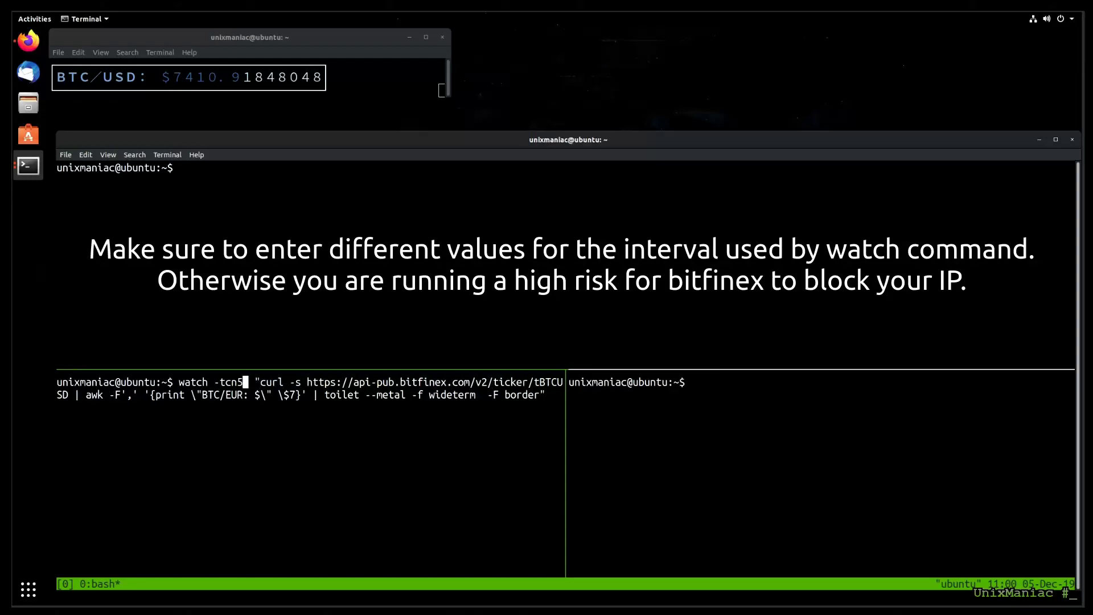
pyautogui.press('BackSpace')
pyautogui.write('8')
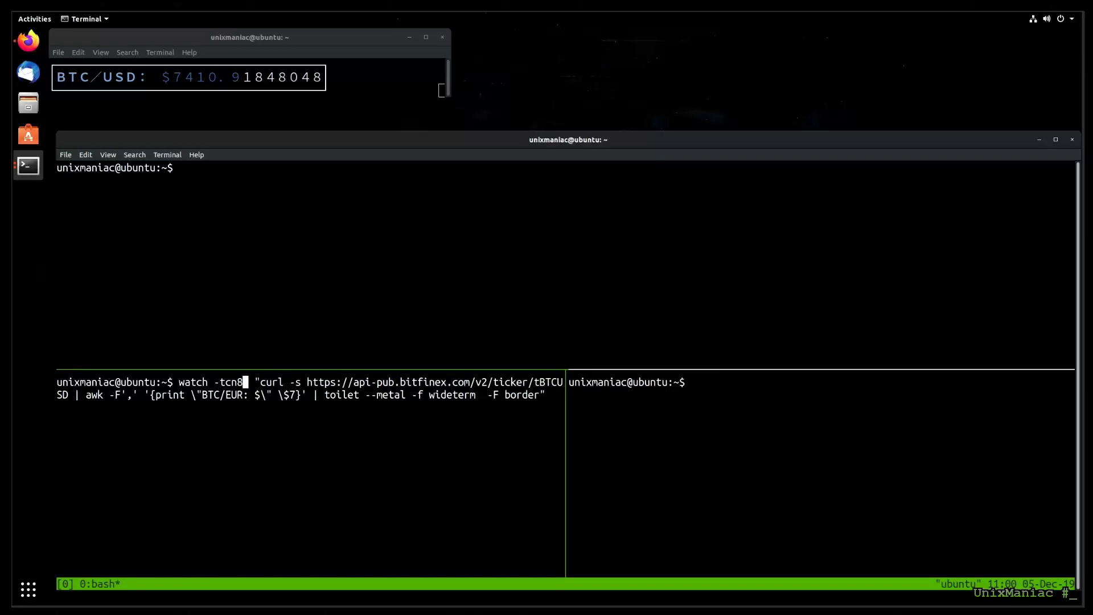
pyautogui.press('Right')
pyautogui.press('Right')
pyautogui.press('Right')
pyautogui.press('Right')
pyautogui.press('Right')
pyautogui.press('Right')
pyautogui.press('Right')
pyautogui.press('Right')
pyautogui.press('Right')
pyautogui.press('Right')
pyautogui.press('Right')
pyautogui.press('Right')
pyautogui.press('Right')
pyautogui.press('Right')
pyautogui.press('Right')
pyautogui.press('Delete')
pyautogui.press('Delete')
pyautogui.press('Delete')
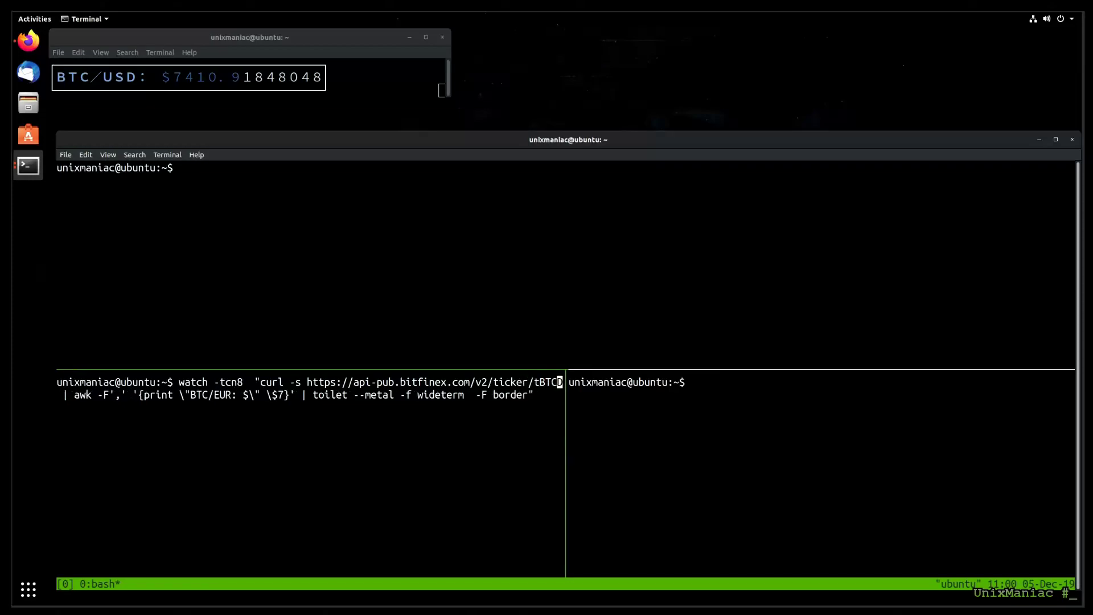
pyautogui.write('EUR')
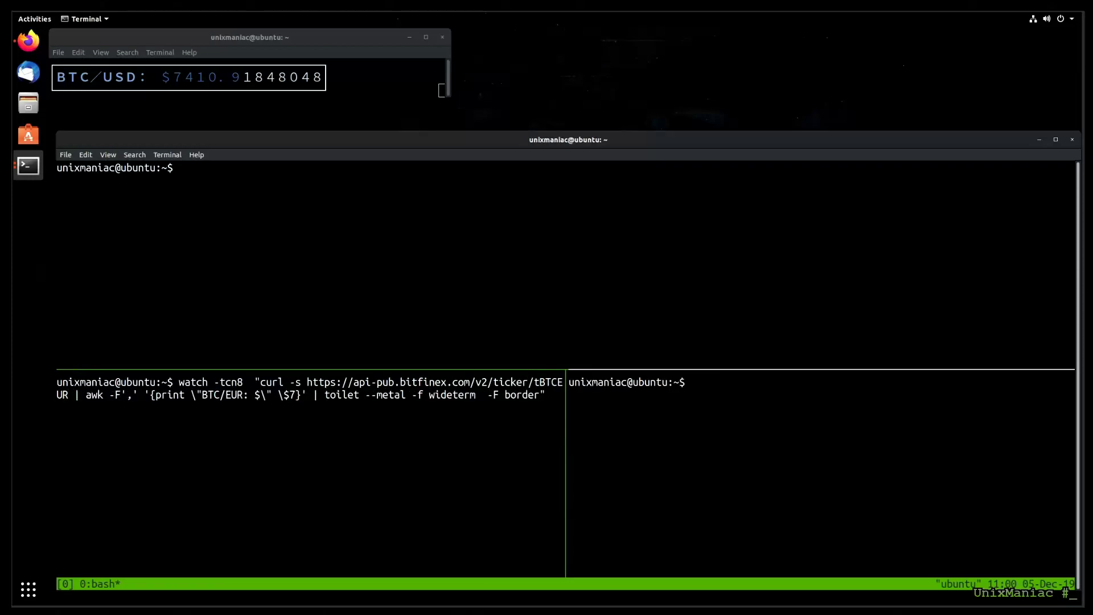